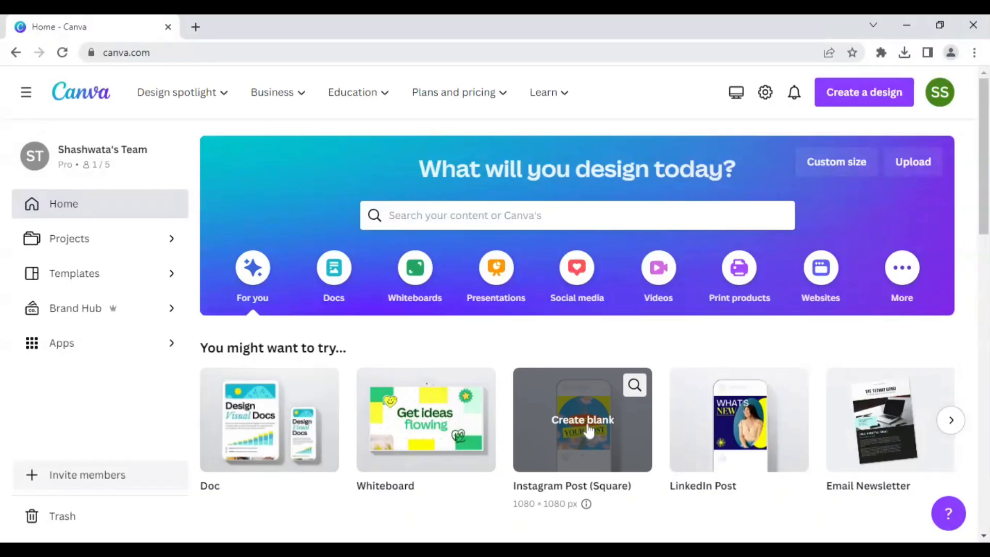
Step: Create a blank Instagram Post (Square) design and open the Brandfetch app in it
{"action": "left_click", "coordinate": [587, 428]}
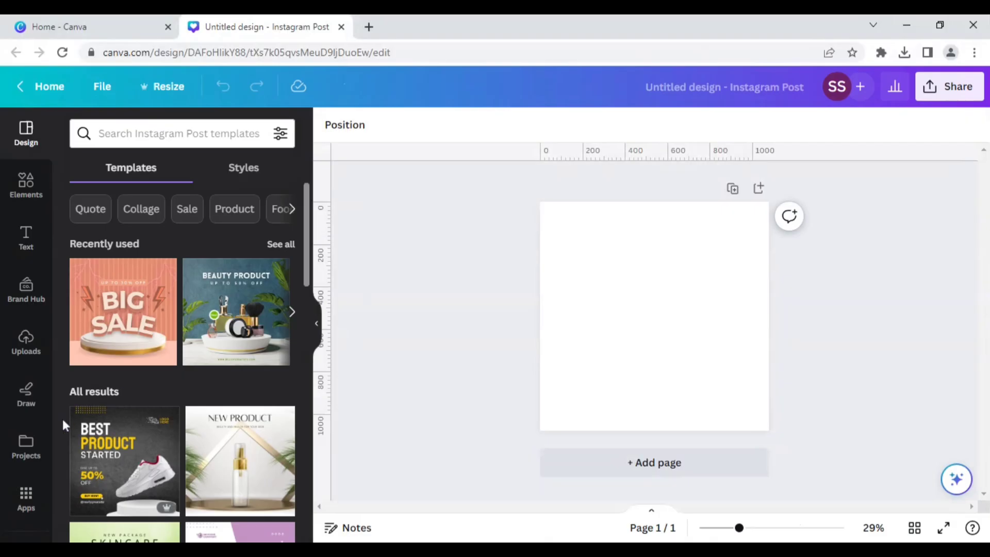
{"action": "left_click", "coordinate": [26, 503]}
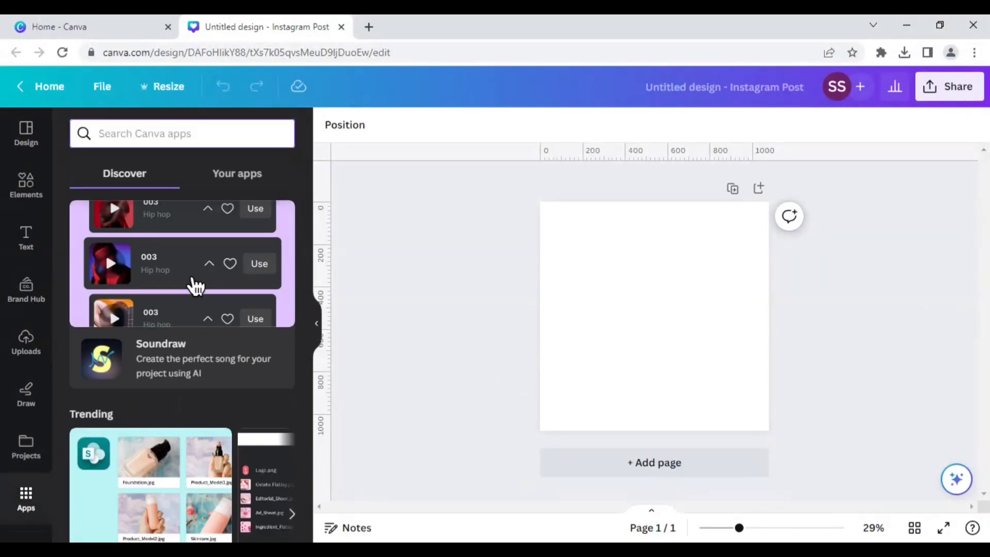
{"action": "type", "text": "brand"}
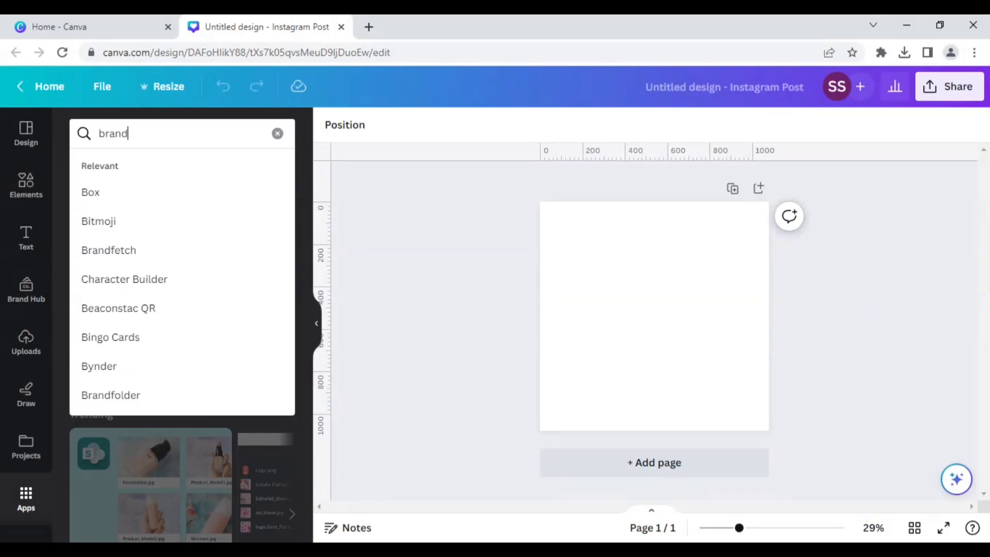
{"action": "type", "text": "fetch"}
{"action": "key", "text": "Return"}
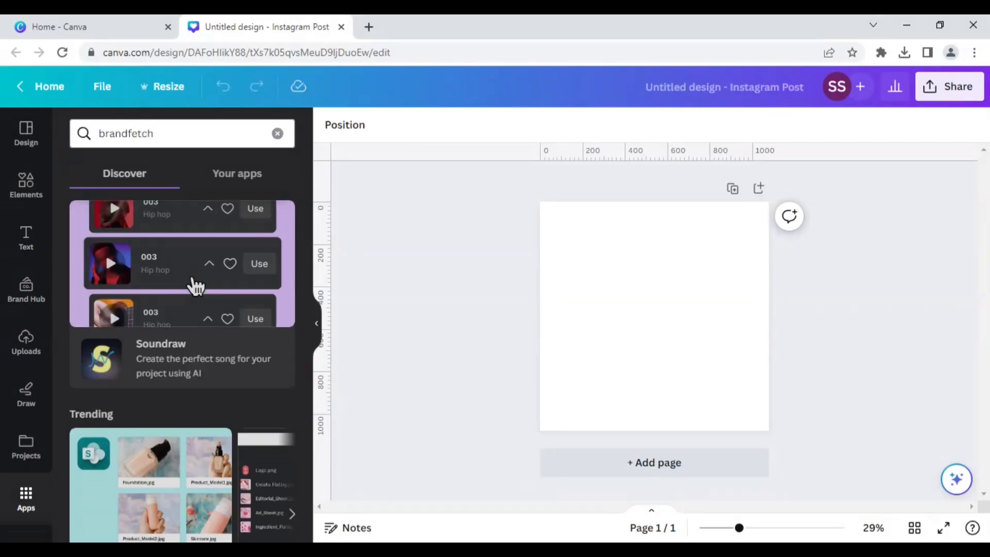
{"action": "left_click", "coordinate": [93, 183]}
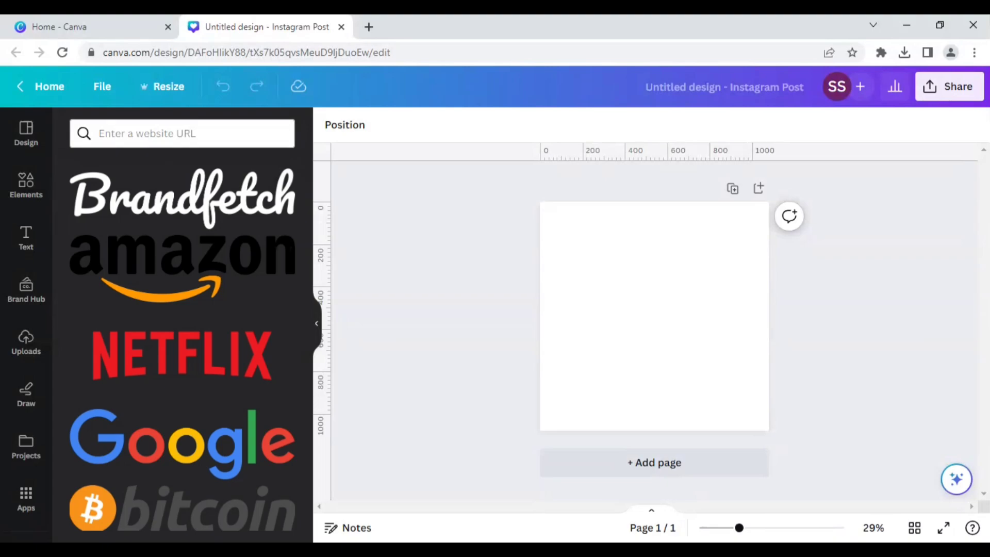
Step: Search Brandfetch for "twitter" and add the plain blue bird logo to the page
{"action": "left_click", "coordinate": [182, 133]}
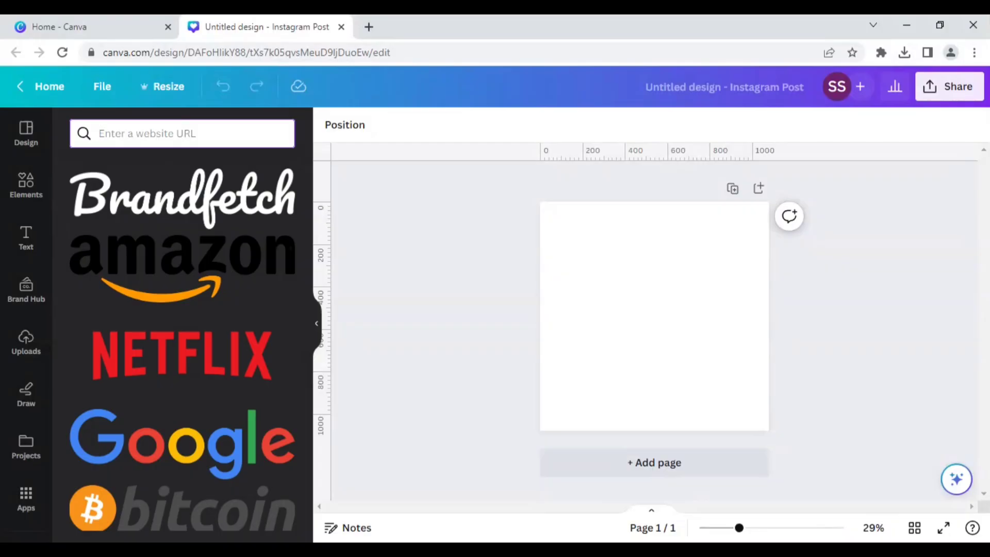
{"action": "type", "text": "twi"}
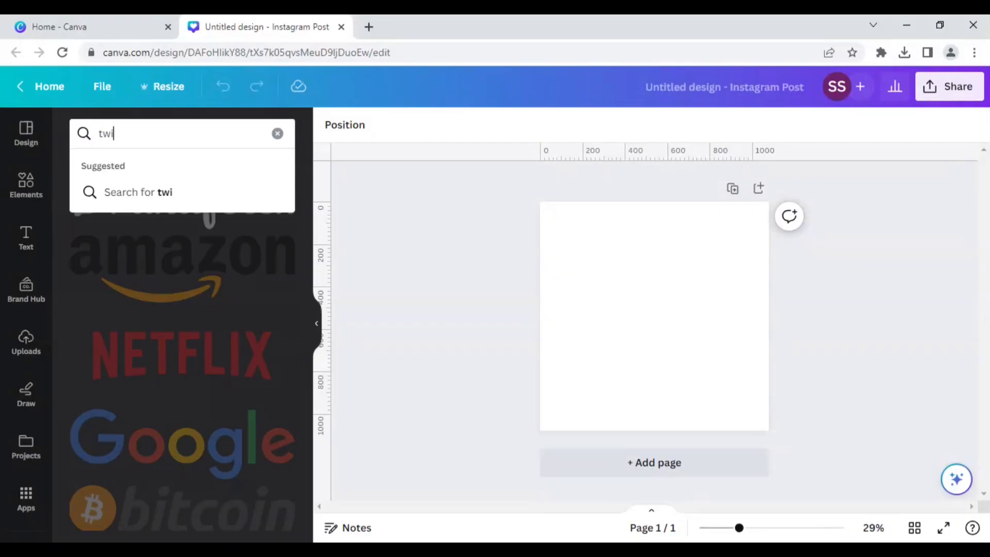
{"action": "type", "text": "tter"}
{"action": "key", "text": "Return"}
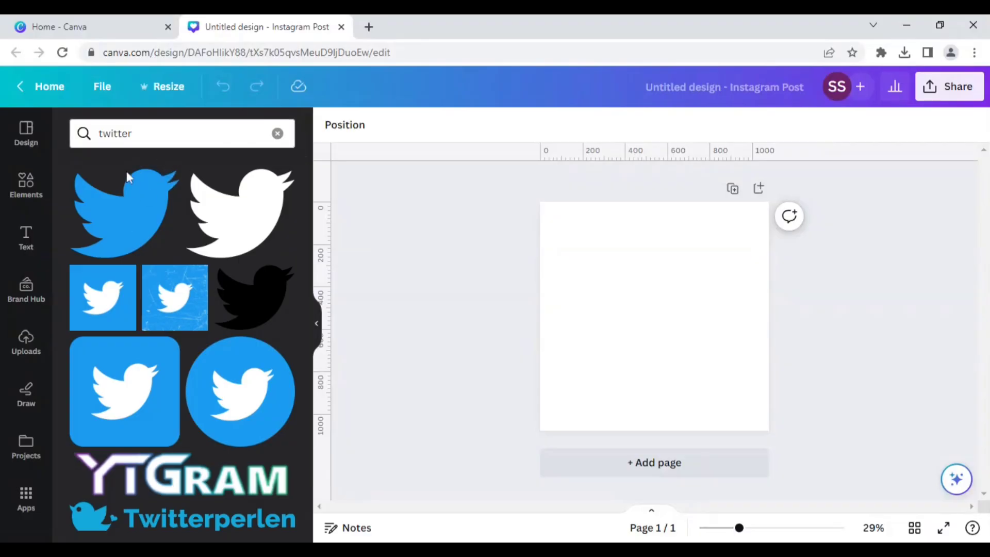
{"action": "left_click", "coordinate": [132, 219]}
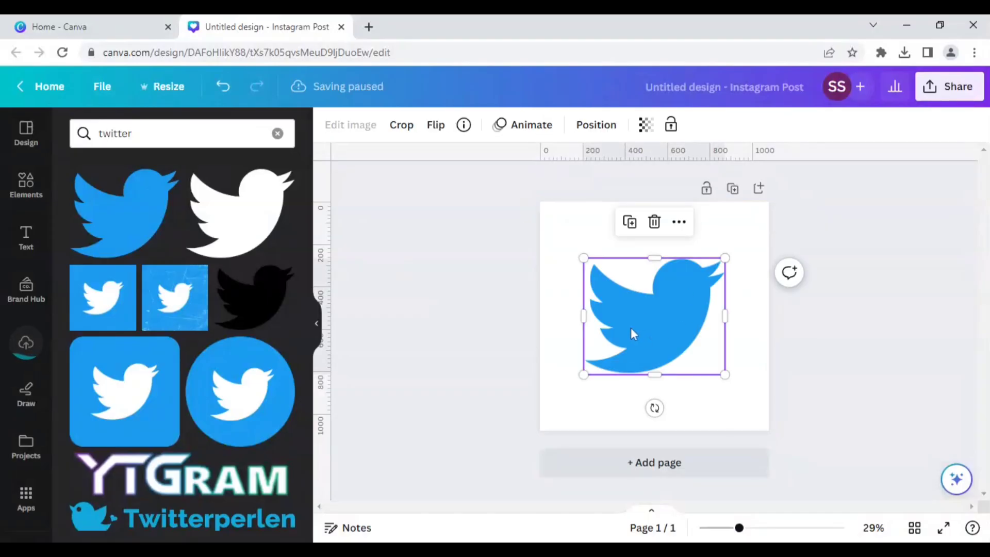
Step: Duplicate the blue bird and move the copy into the page's upper-right corner, partly beyond the page edge
{"action": "left_click", "coordinate": [631, 225]}
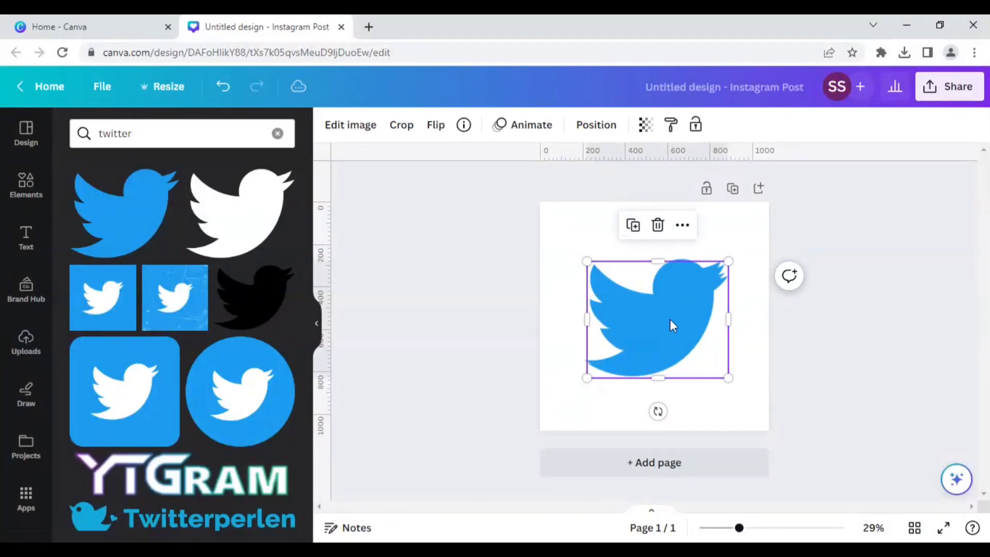
{"action": "left_click_drag", "start_coordinate": [669, 320], "coordinate": [772, 225]}
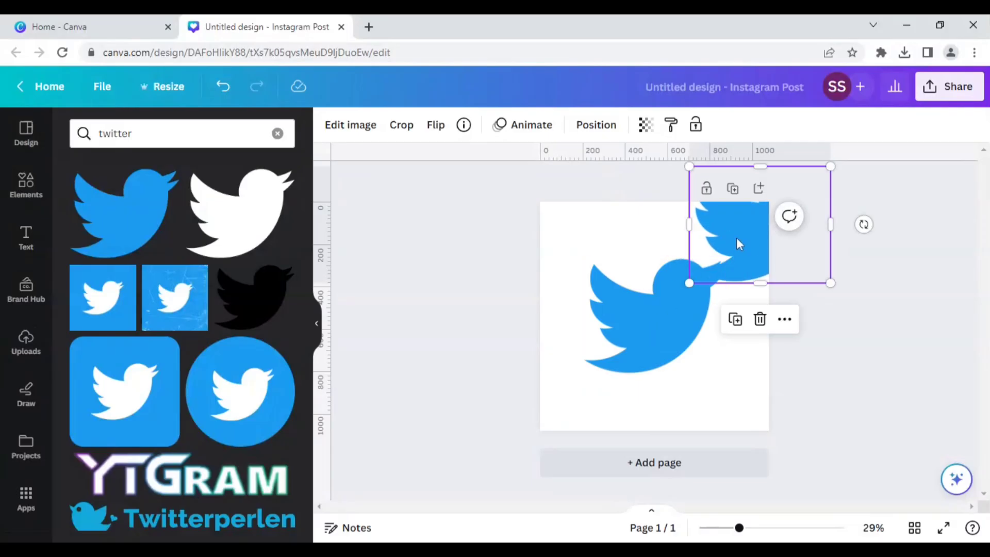
{"action": "left_click_drag", "start_coordinate": [736, 237], "coordinate": [753, 224]}
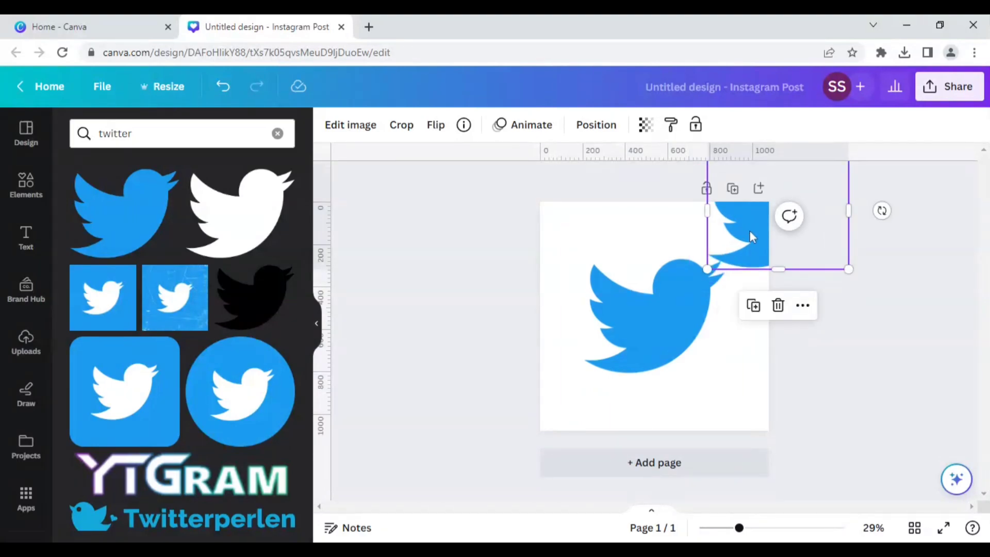
Step: Apply the Peppermint Duotone effect to the original bird in the middle of the page and open the effect's colour settings
{"action": "left_click", "coordinate": [657, 328]}
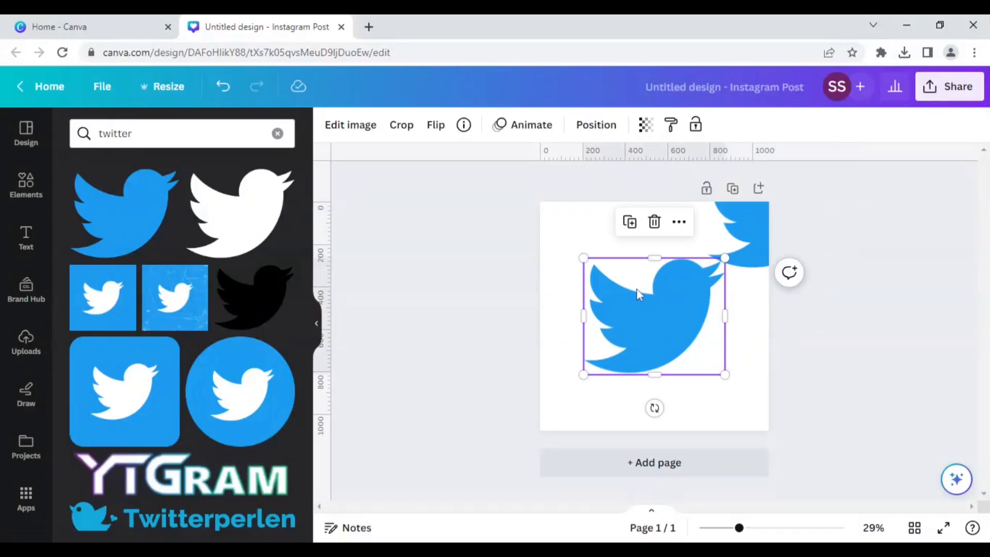
{"action": "left_click", "coordinate": [355, 131]}
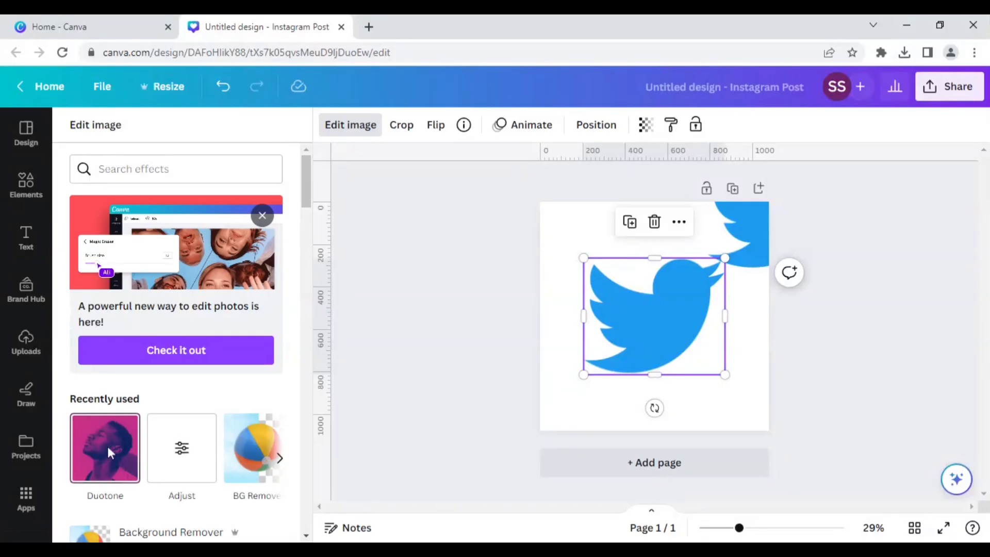
{"action": "left_click", "coordinate": [107, 454]}
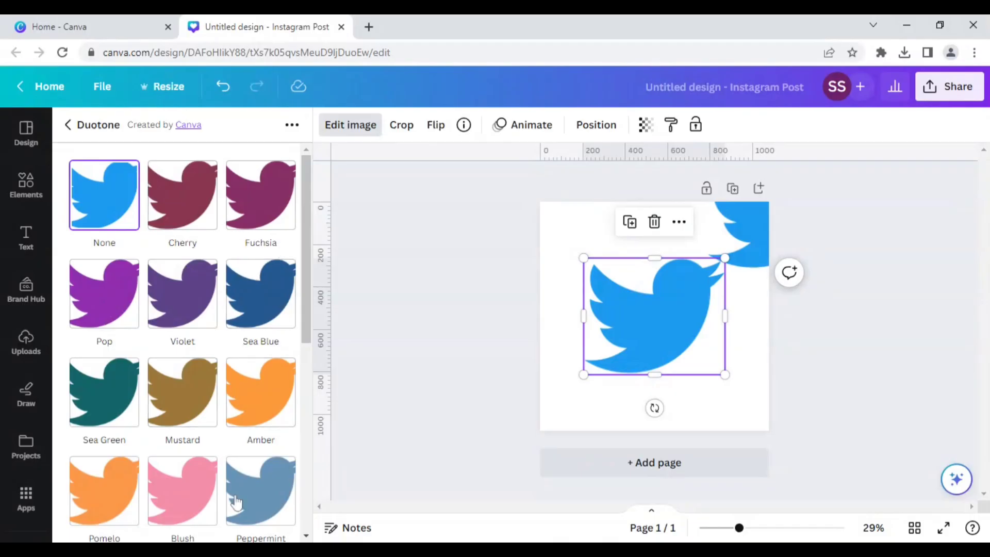
{"action": "left_click", "coordinate": [260, 491]}
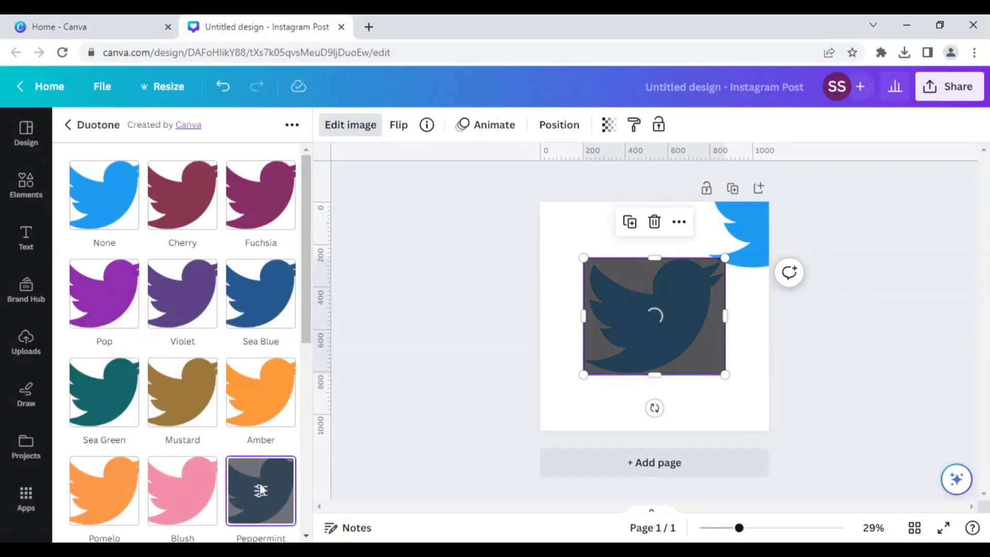
{"action": "left_click", "coordinate": [259, 486]}
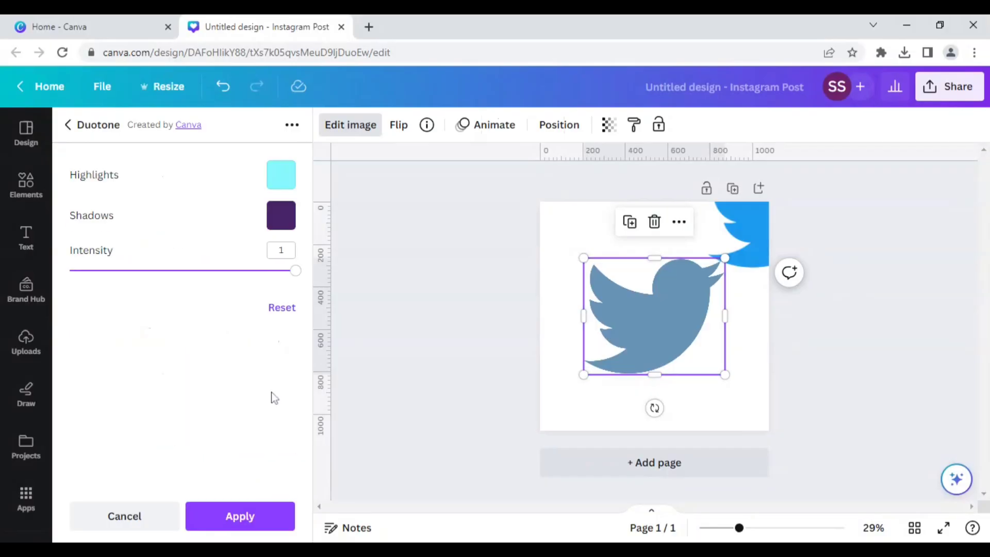
Step: Set the Duotone highlights colour to light blue #86D2FC and copy its hex code
{"action": "left_click", "coordinate": [278, 186]}
{"action": "left_click", "coordinate": [290, 259]}
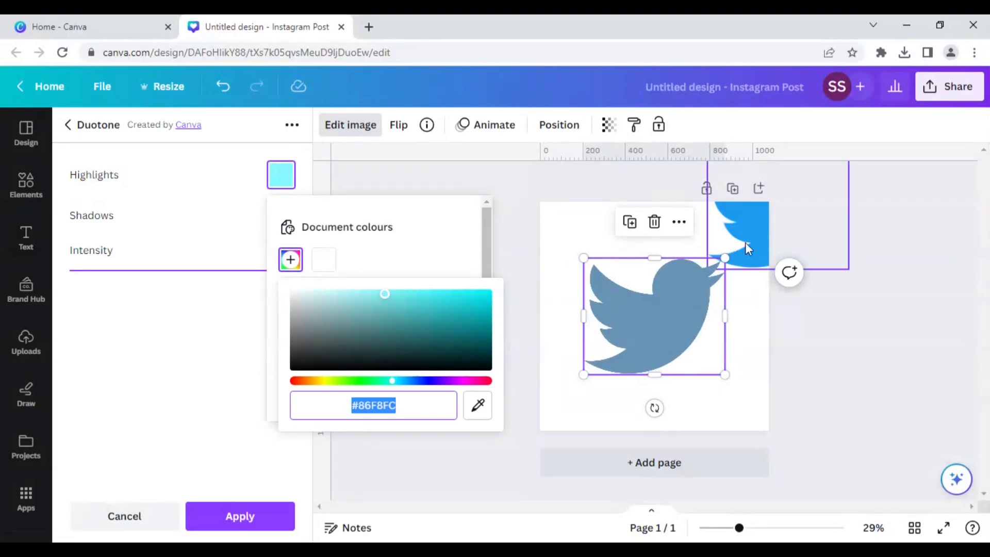
{"action": "left_click", "coordinate": [399, 381]}
{"action": "left_click_drag", "start_coordinate": [400, 384], "coordinate": [402, 388]}
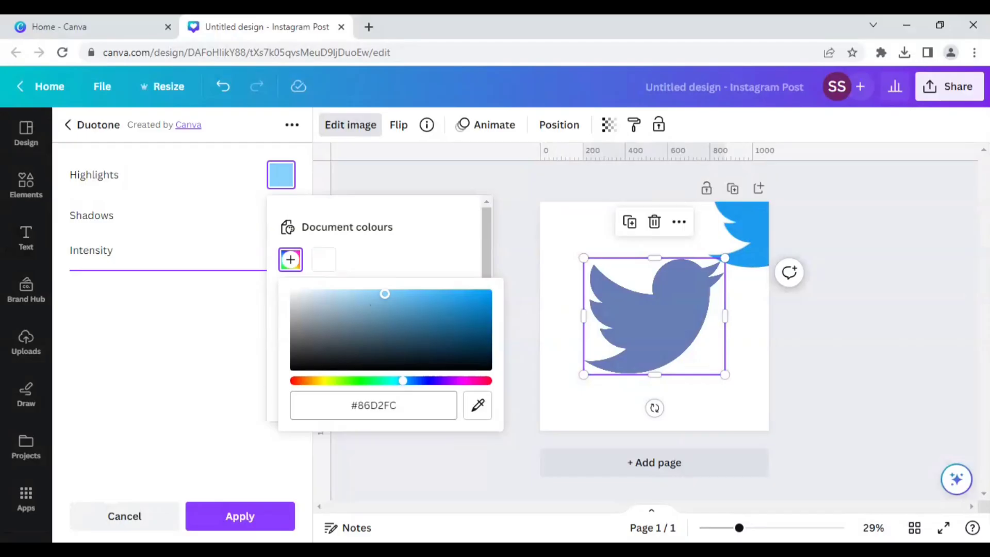
{"action": "left_click", "coordinate": [373, 405]}
{"action": "key", "text": "ctrl+c"}
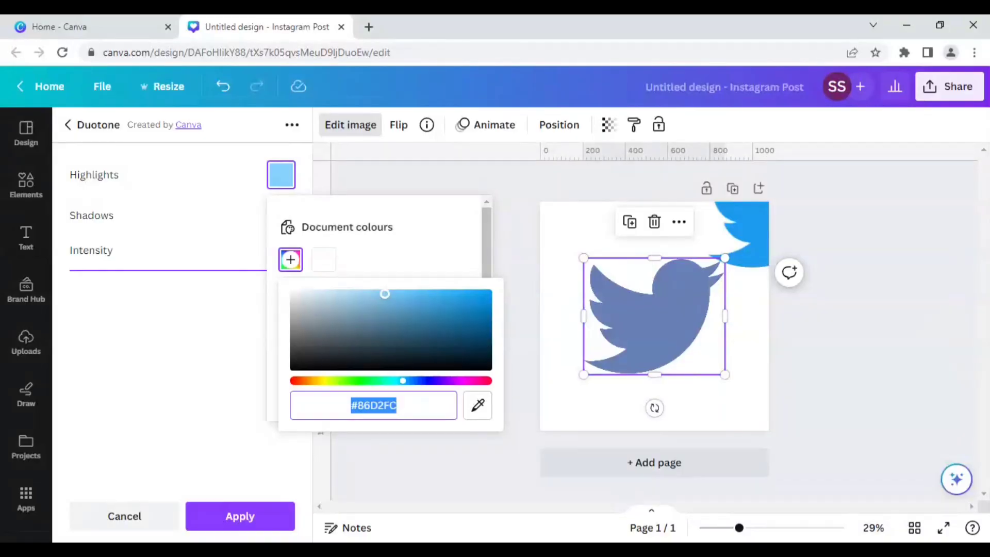
{"action": "left_click", "coordinate": [197, 408]}
Step: Paste the copied #86D2FC as the Duotone shadows colour and apply the effect
{"action": "left_click", "coordinate": [280, 220]}
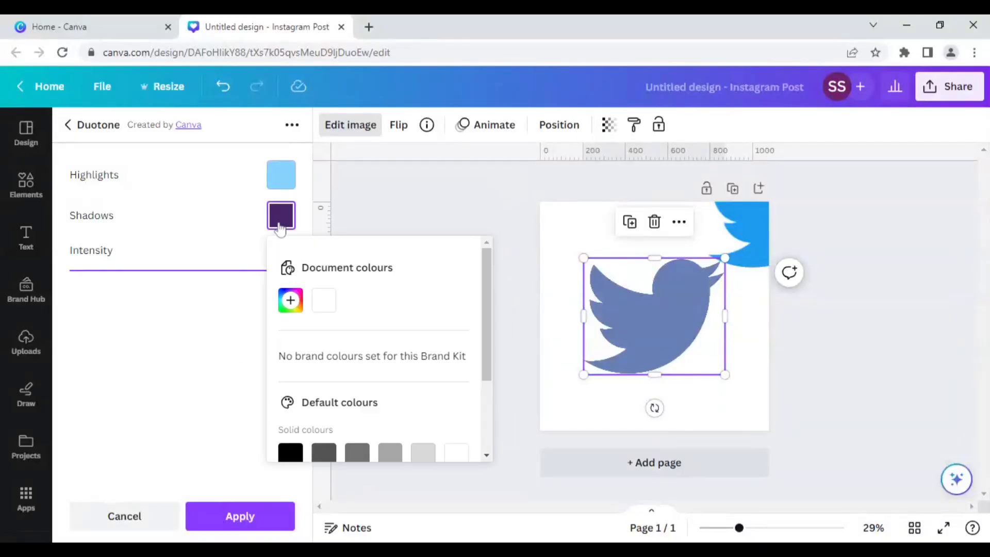
{"action": "left_click", "coordinate": [290, 307]}
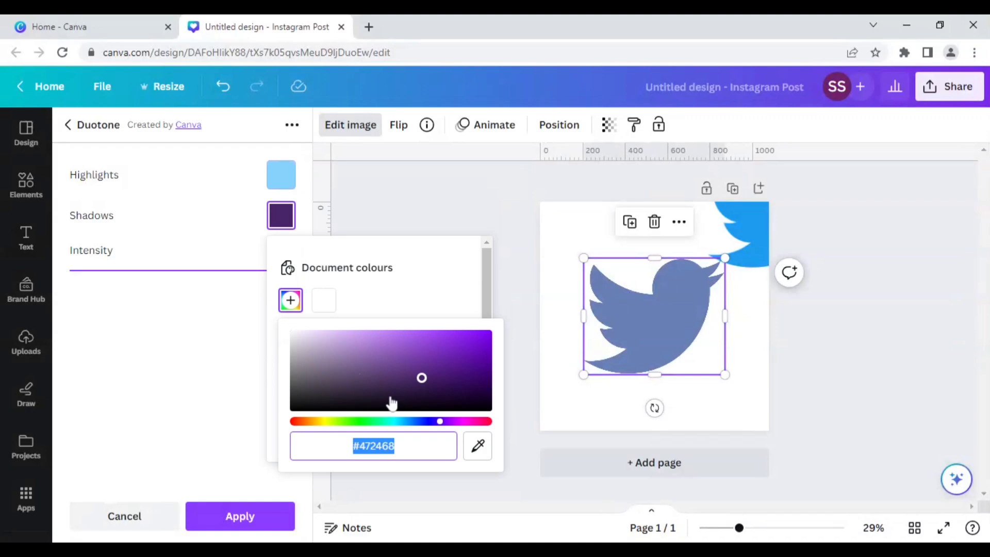
{"action": "key", "text": "ctrl+v"}
{"action": "left_click", "coordinate": [176, 376]}
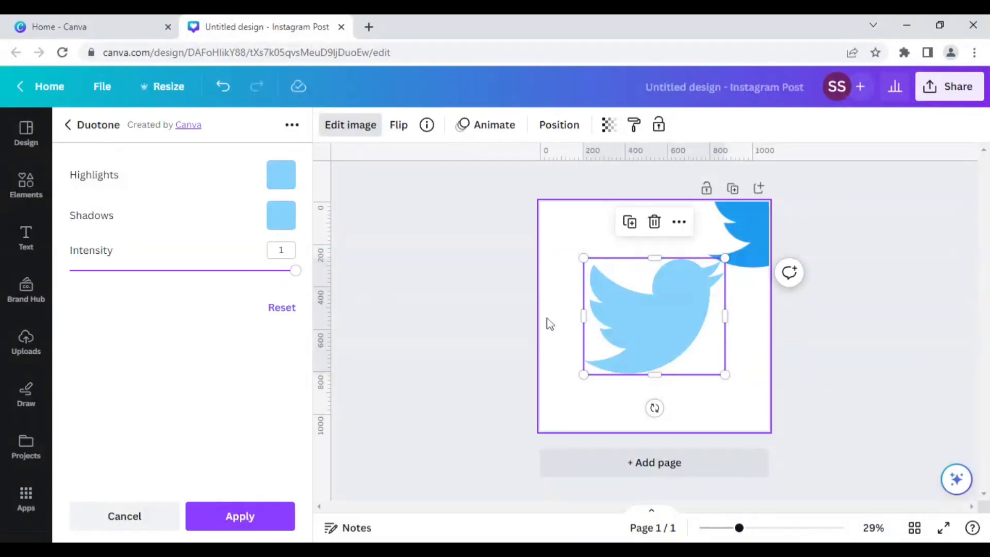
{"action": "left_click", "coordinate": [287, 519]}
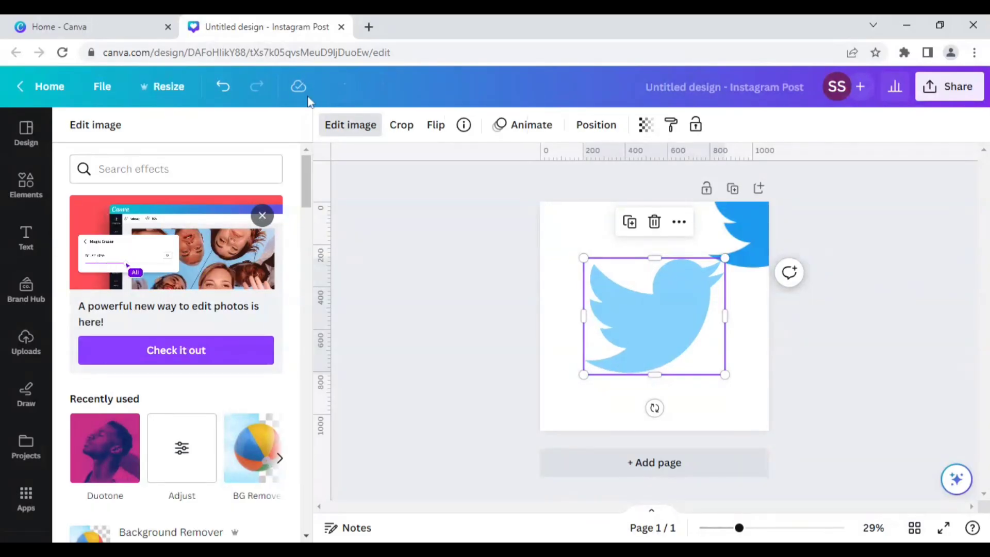
Step: Place a duplicate of the light blue bird towards the page's lower right and give it the Pop Duotone effect, opening its colour settings
{"action": "left_click", "coordinate": [635, 224]}
{"action": "left_click_drag", "start_coordinate": [658, 318], "coordinate": [695, 347]}
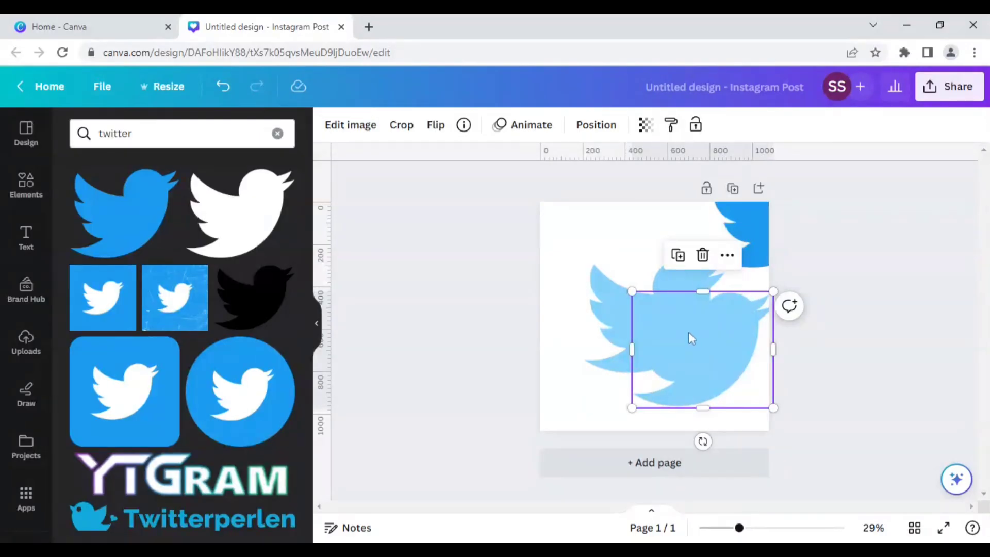
{"action": "left_click", "coordinate": [349, 127]}
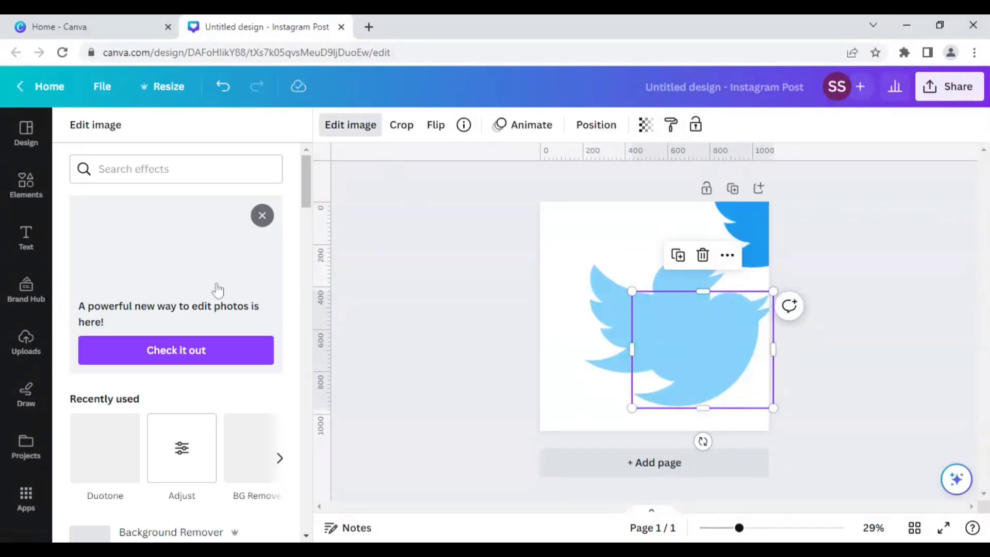
{"action": "left_click", "coordinate": [102, 451]}
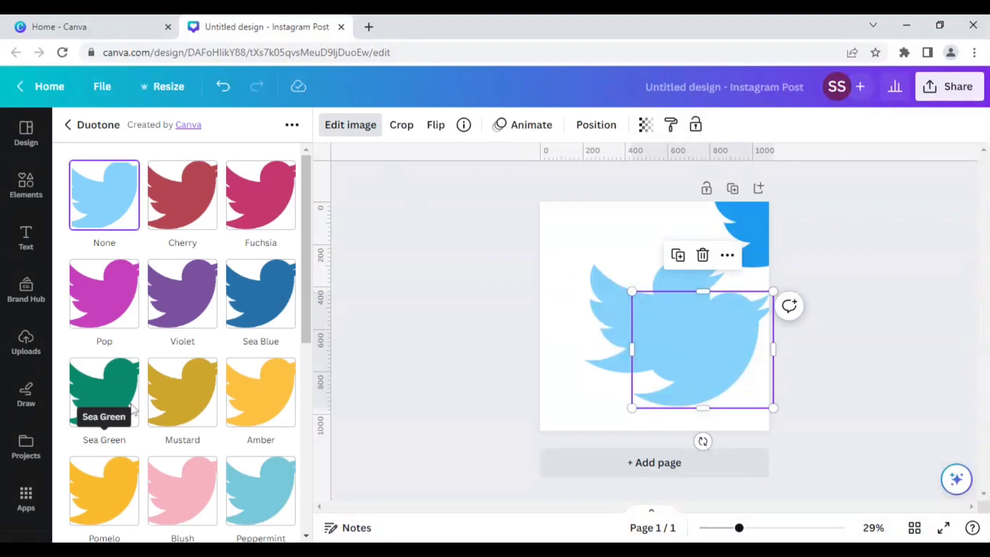
{"action": "left_click", "coordinate": [113, 306]}
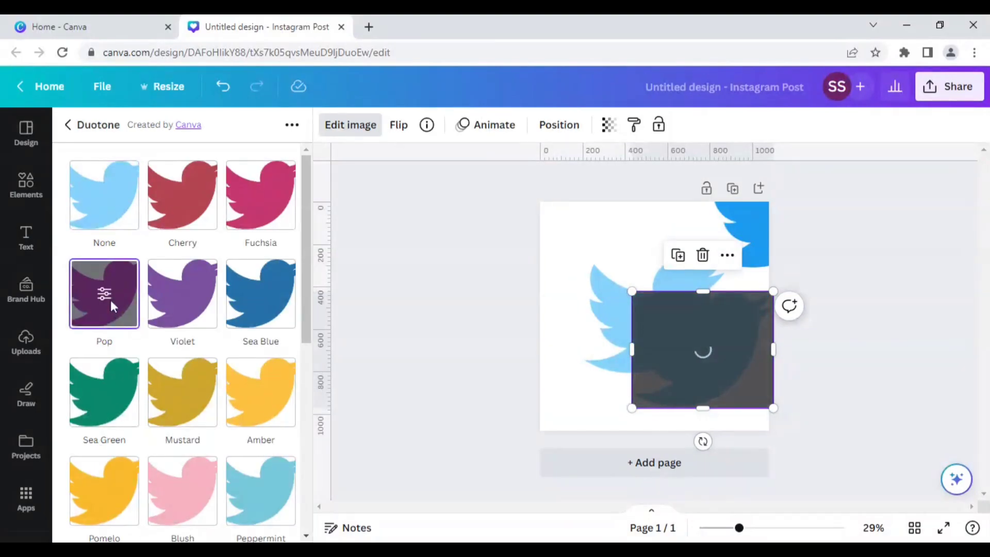
{"action": "left_click", "coordinate": [107, 298]}
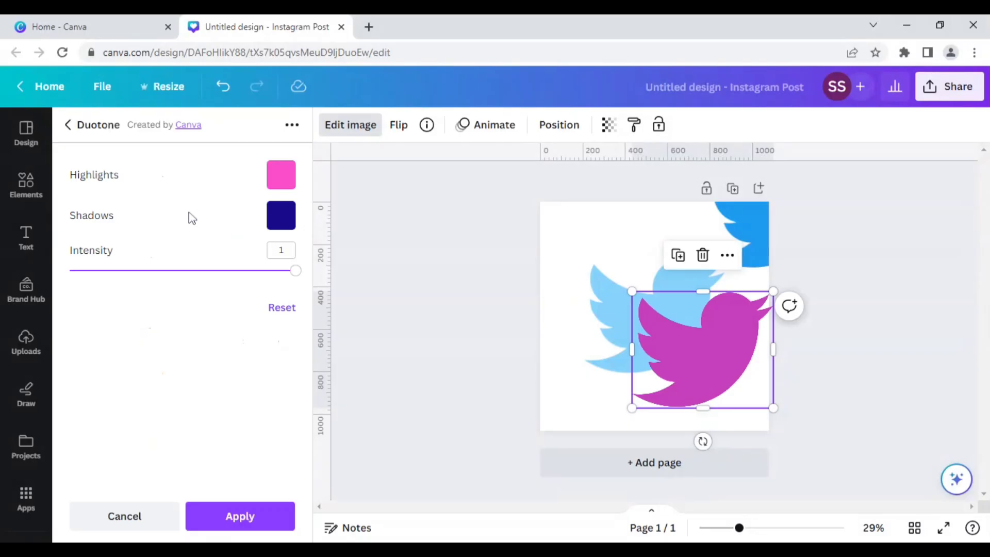
Step: Set the copy's Duotone highlights colour to dark blue #073686 and copy its hex code
{"action": "left_click", "coordinate": [278, 183]}
{"action": "left_click", "coordinate": [290, 260]}
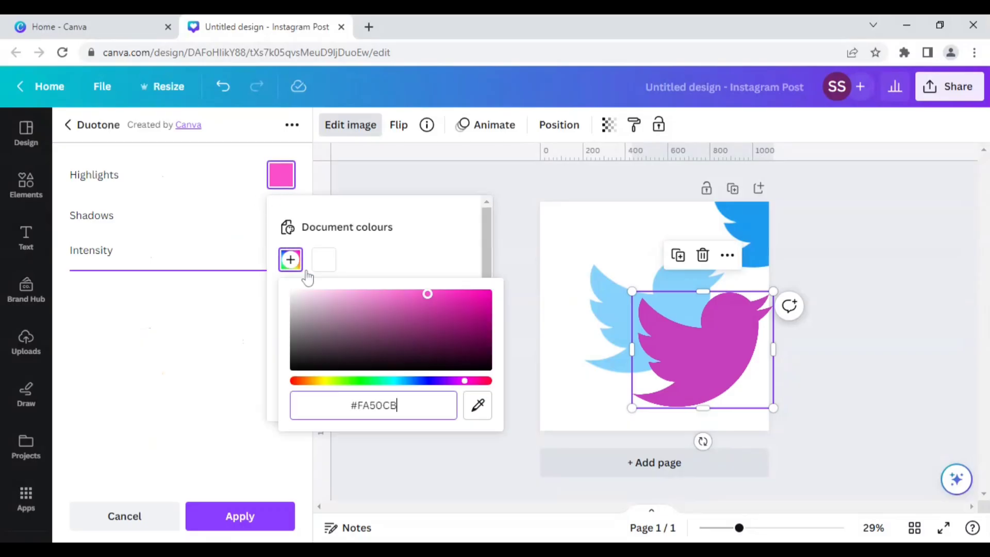
{"action": "left_click_drag", "start_coordinate": [465, 381], "coordinate": [412, 384]}
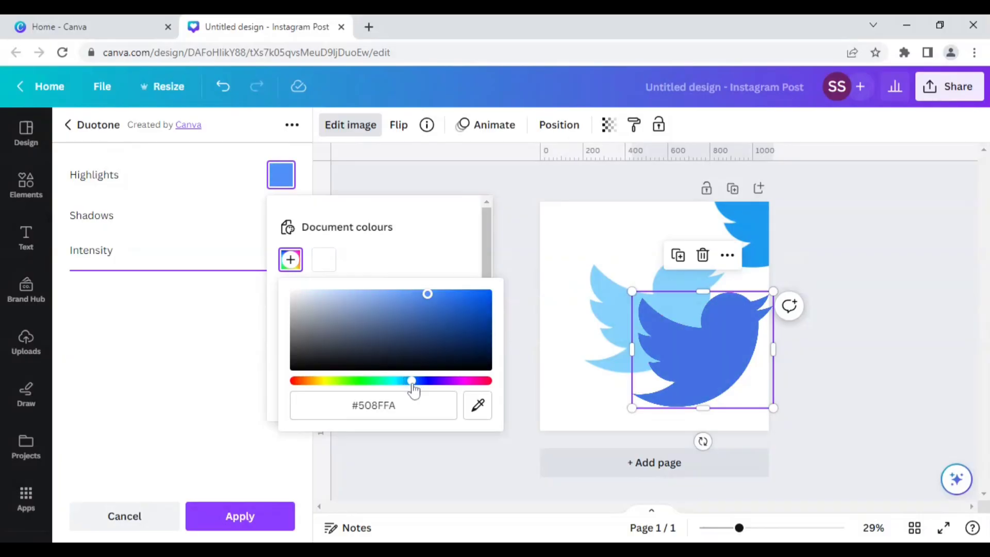
{"action": "left_click", "coordinate": [481, 328]}
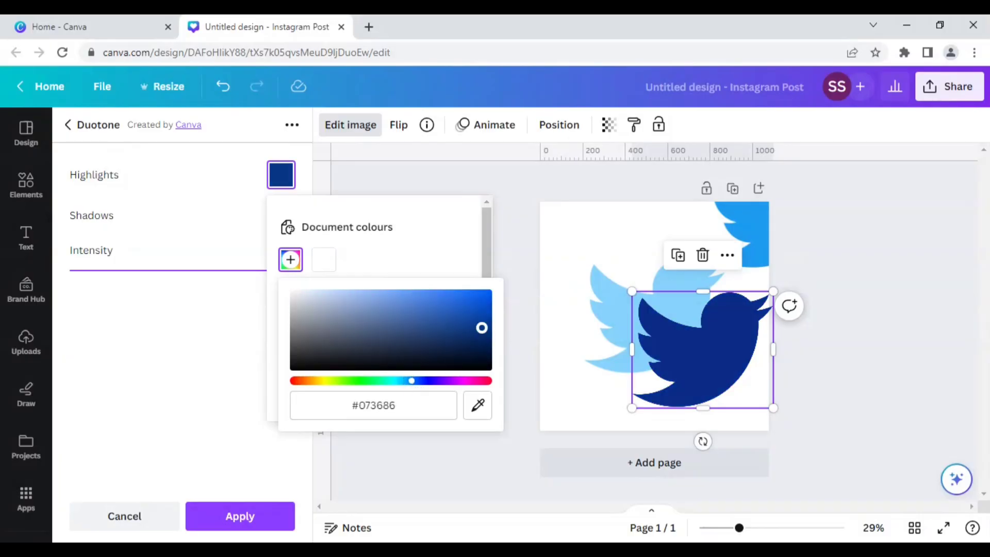
{"action": "left_click", "coordinate": [374, 405]}
{"action": "key", "text": "ctrl+c"}
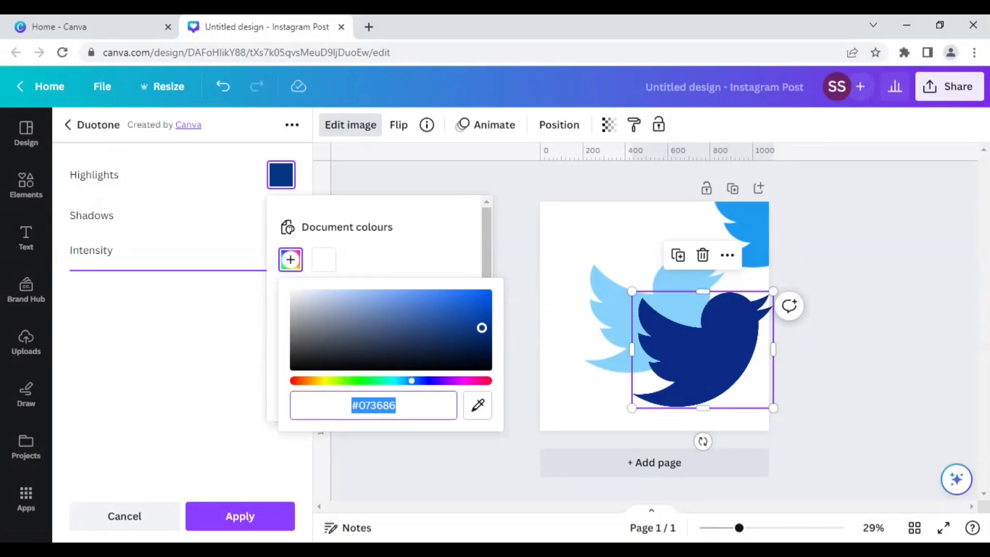
{"action": "left_click", "coordinate": [228, 397]}
Step: Paste the copied #073686 as the Duotone shadows colour of the lower-right bird
{"action": "left_click", "coordinate": [281, 214]}
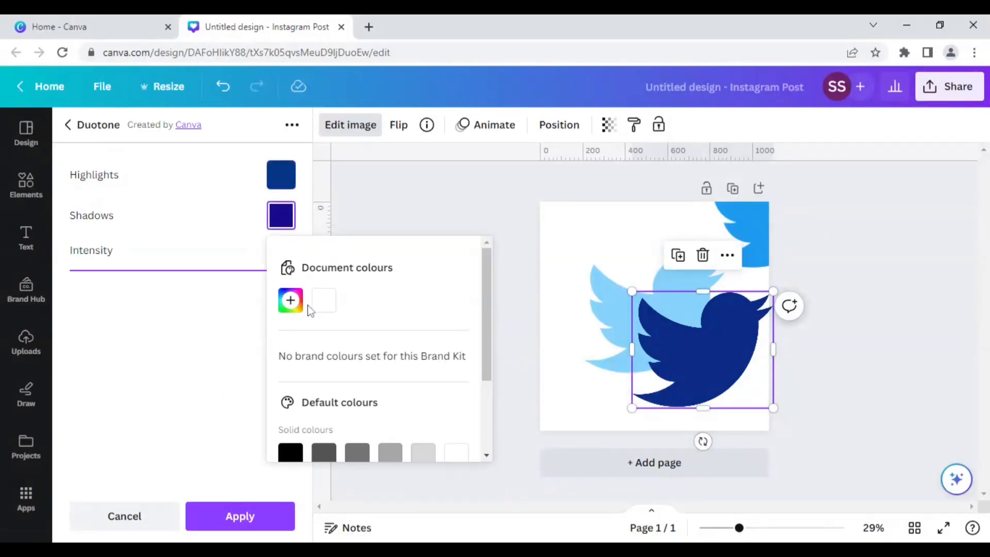
{"action": "left_click", "coordinate": [290, 300]}
{"action": "key", "text": "ctrl+a"}
{"action": "key", "text": "ctrl+v"}
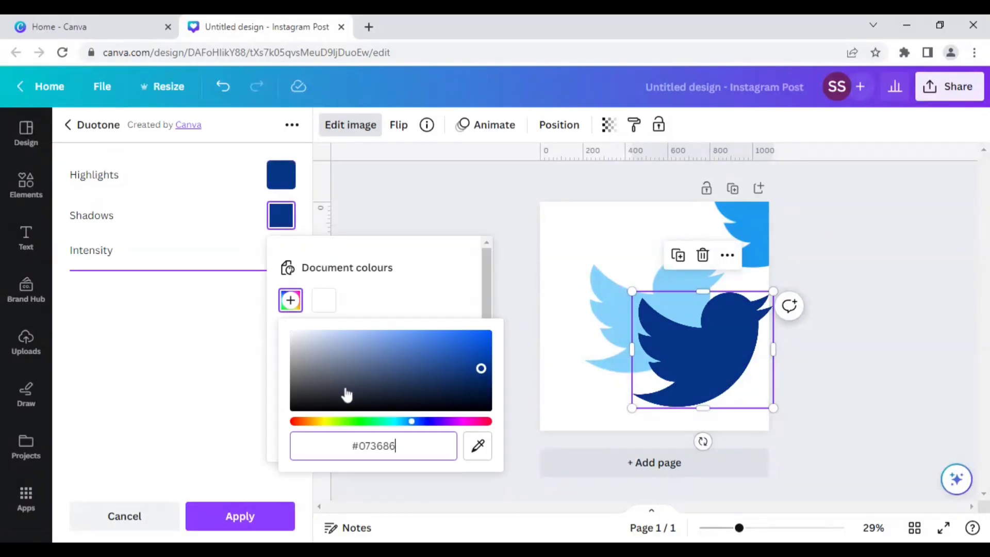
Step: Move the dark blue bird partly off the page's lower-right corner and place the mid-blue bird exactly over the light blue one
{"action": "left_click", "coordinate": [224, 386]}
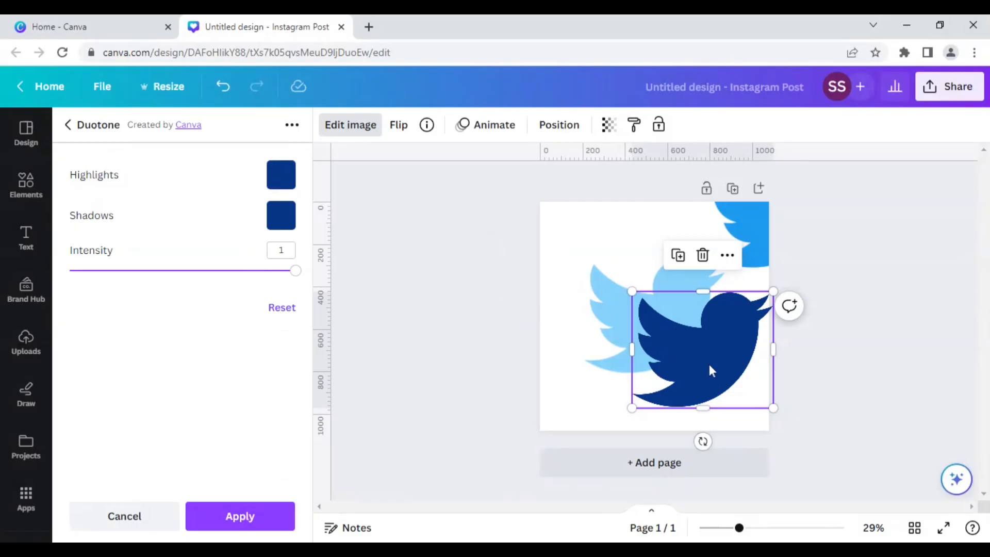
{"action": "left_click_drag", "start_coordinate": [717, 356], "coordinate": [770, 388]}
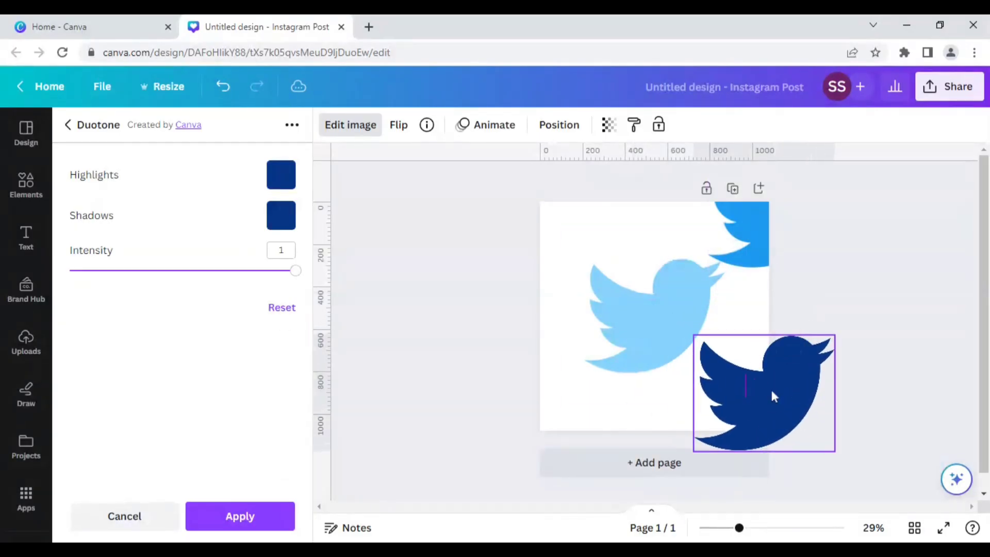
{"action": "left_click", "coordinate": [742, 235]}
{"action": "left_click_drag", "start_coordinate": [746, 234], "coordinate": [625, 336]}
Step: Send the mid-blue bird one layer backward so it sits behind the light blue bird
{"action": "right_click", "coordinate": [630, 317]}
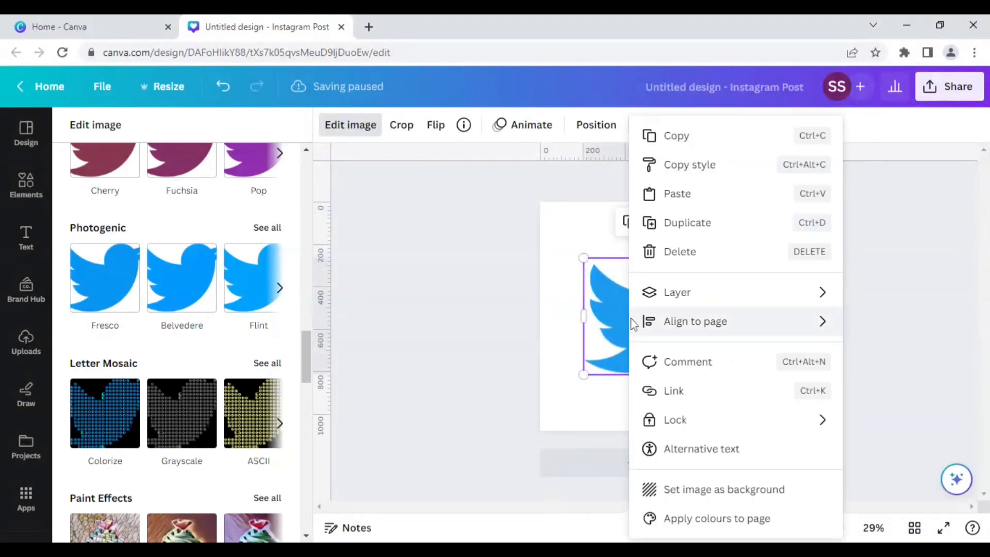
{"action": "mouse_move", "coordinate": [652, 302]}
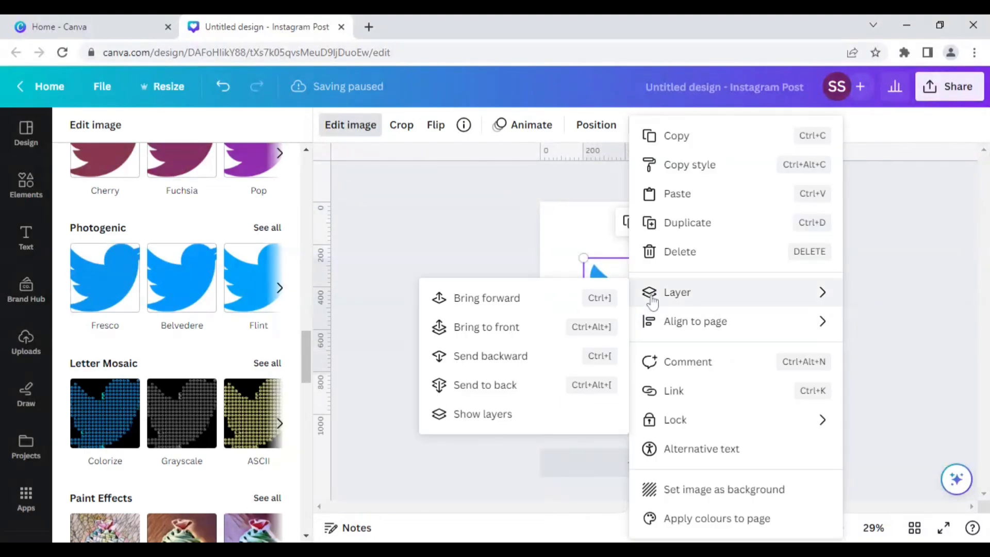
{"action": "left_click", "coordinate": [496, 355]}
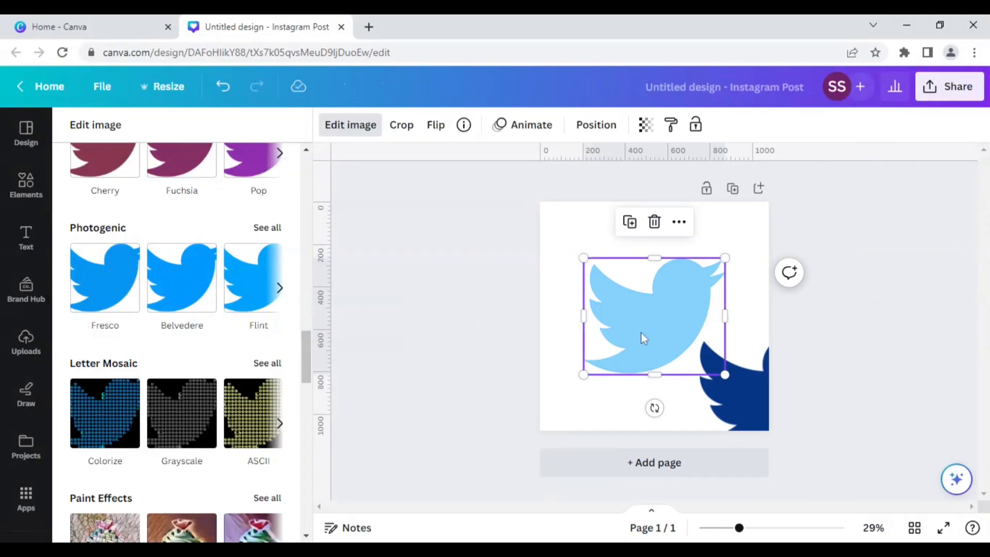
{"action": "left_click", "coordinate": [562, 333]}
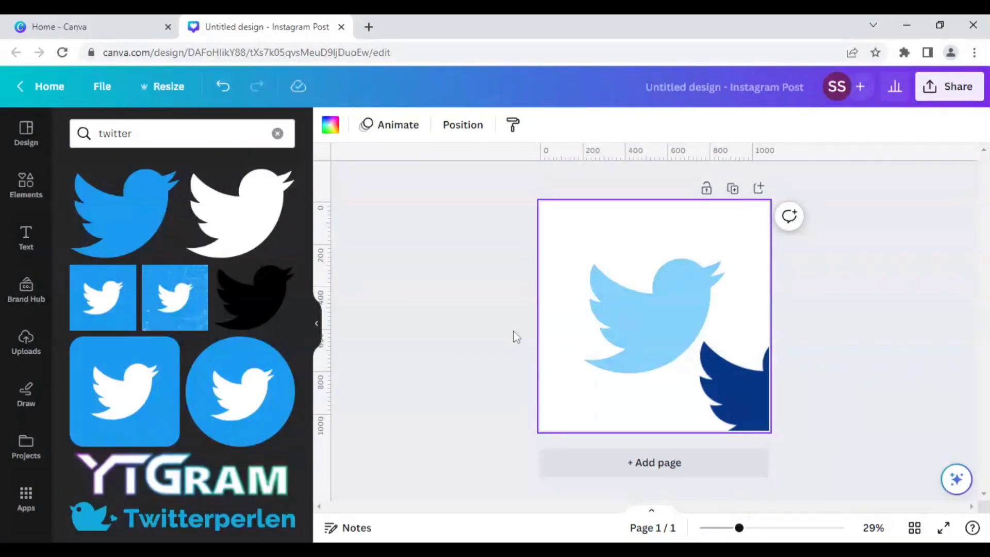
Step: Nudge the light blue bird slightly to the left and send it one layer backward behind the mid-blue bird
{"action": "left_click", "coordinate": [660, 336]}
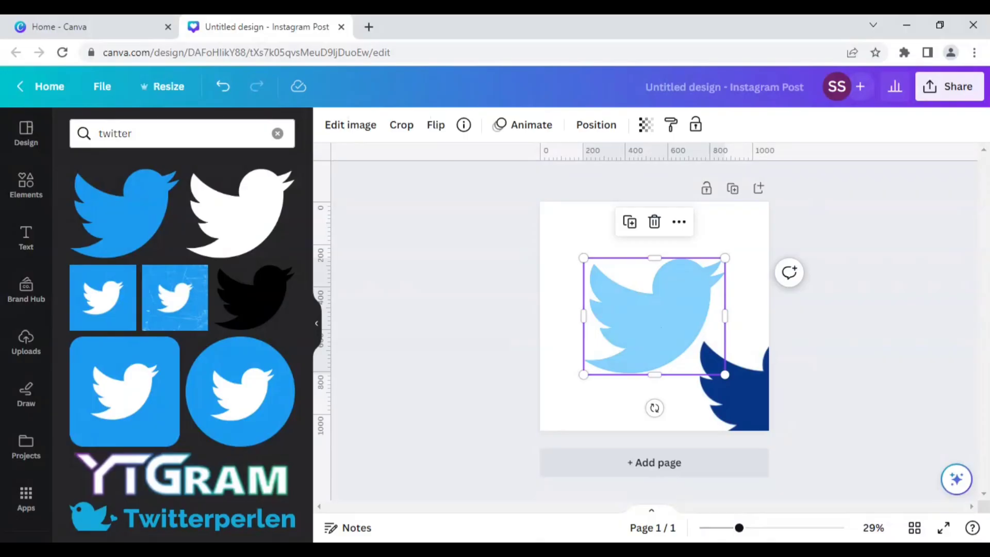
{"action": "key", "text": "Escape"}
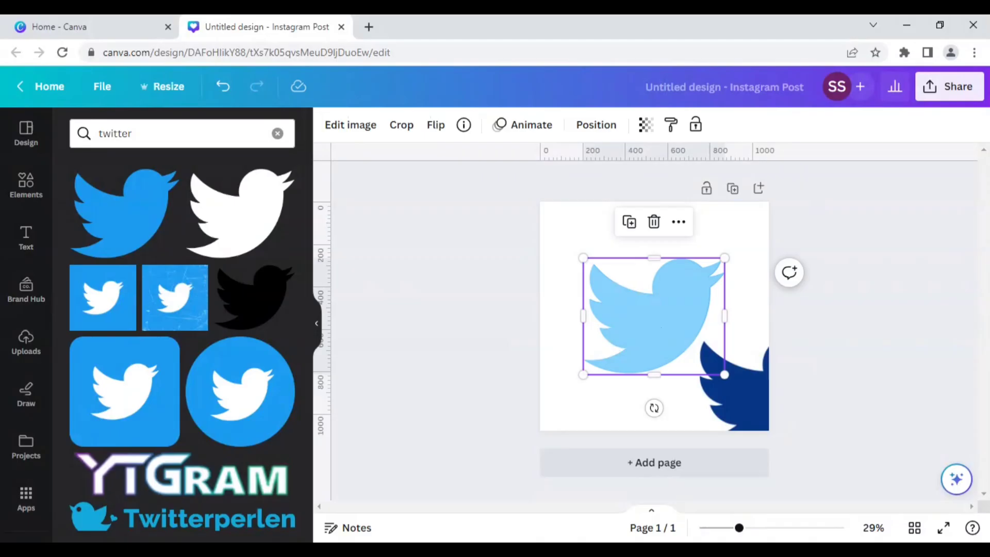
{"action": "right_click", "coordinate": [660, 327]}
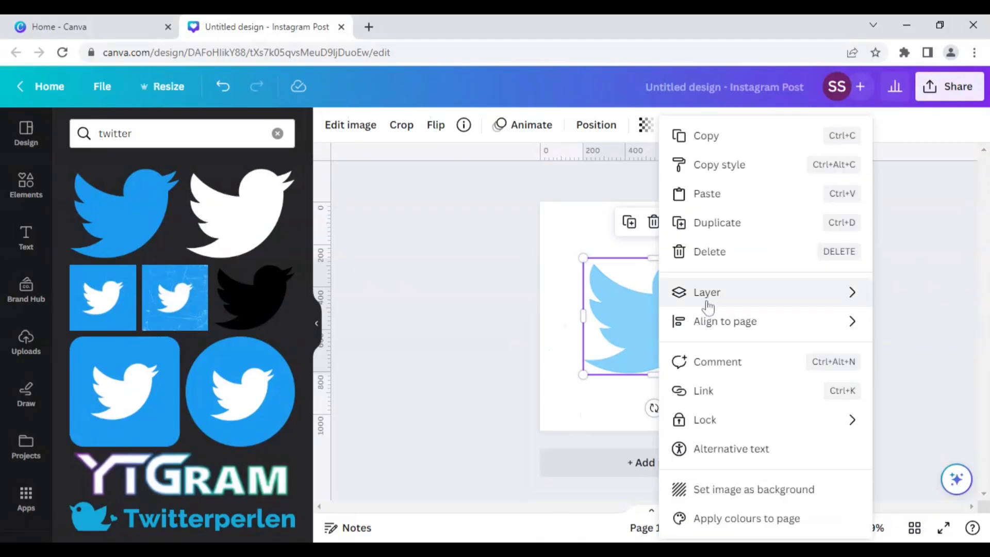
{"action": "mouse_move", "coordinate": [703, 304]}
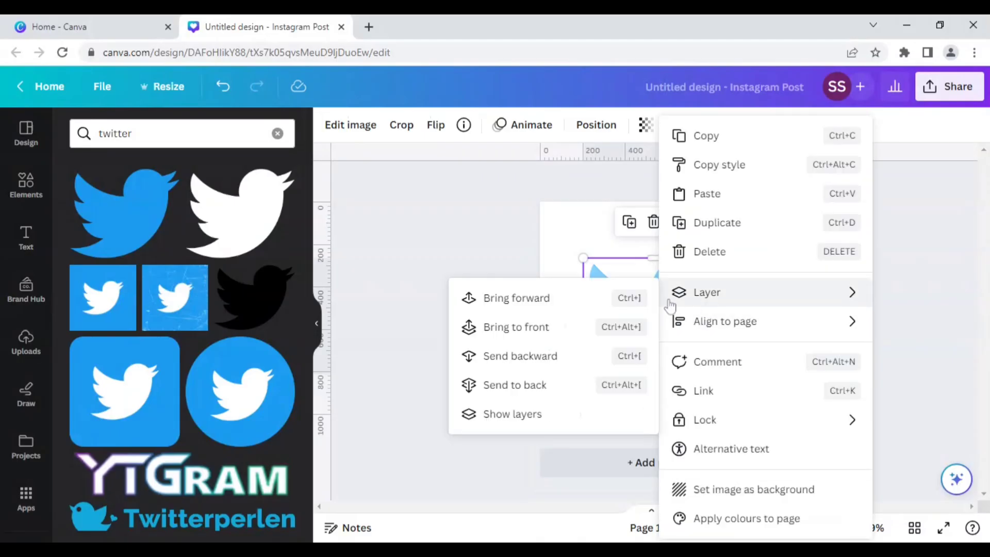
{"action": "left_click", "coordinate": [543, 359]}
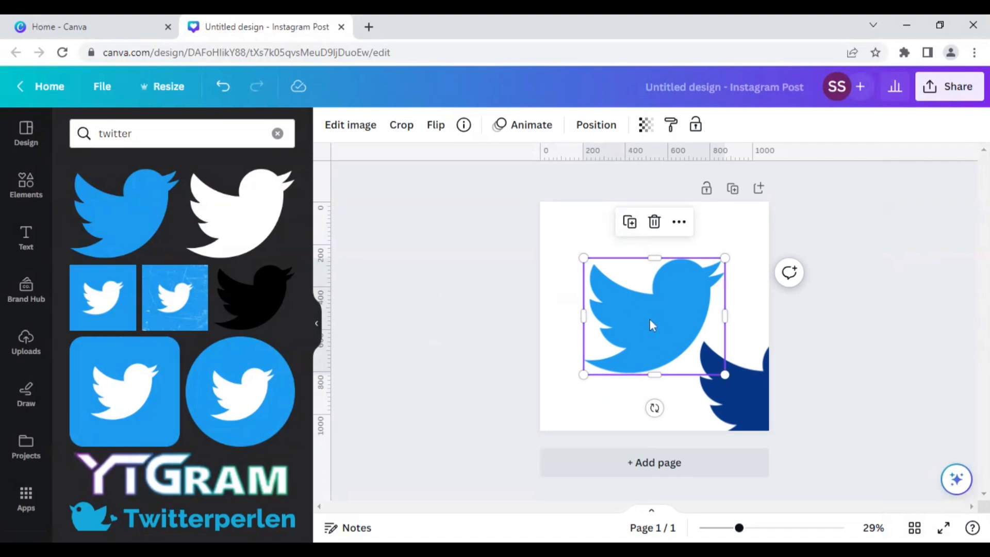
Step: Place the dark blue bird exactly over the centred birds and nudge it slightly upward
{"action": "left_click", "coordinate": [754, 394]}
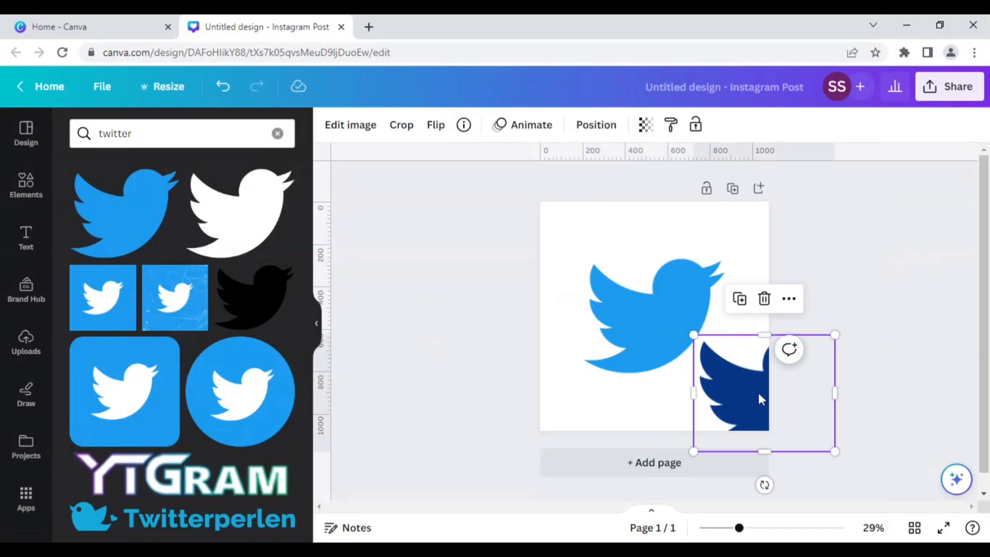
{"action": "left_click_drag", "start_coordinate": [758, 392], "coordinate": [649, 319]}
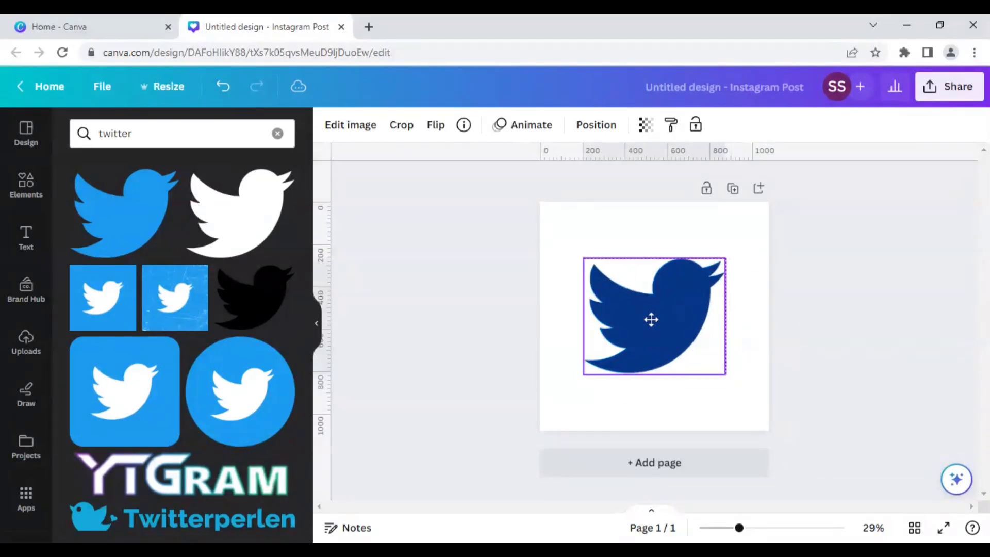
{"action": "left_click", "coordinate": [710, 410]}
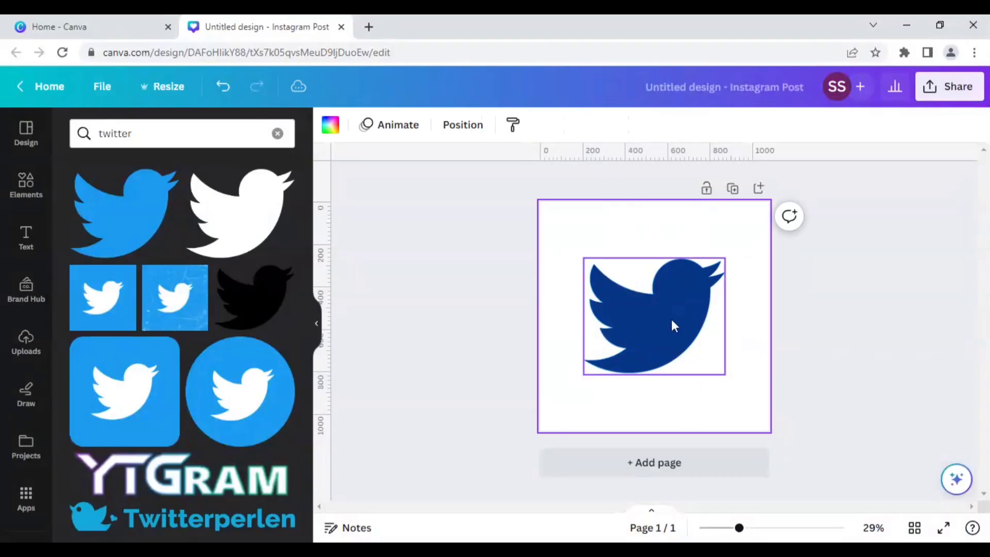
{"action": "left_click", "coordinate": [672, 321]}
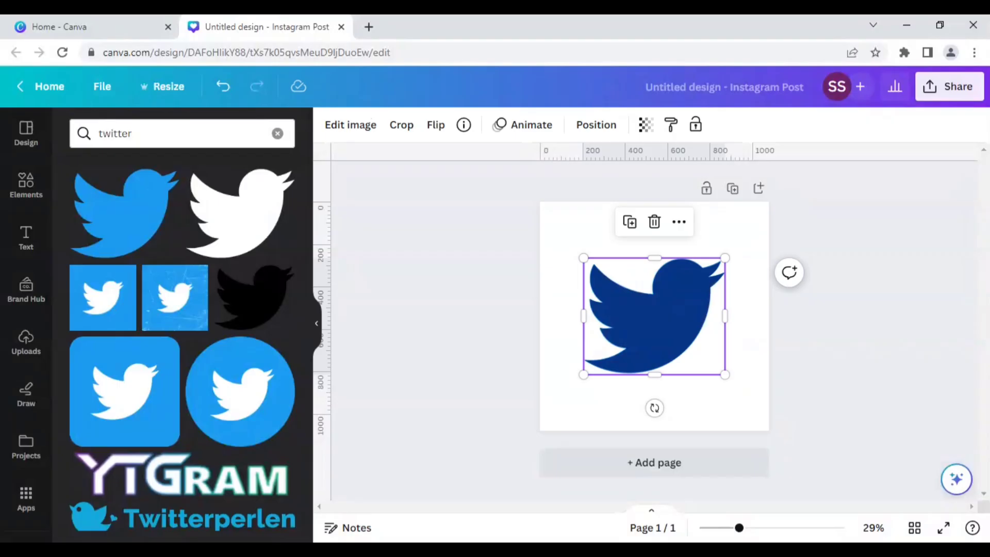
{"action": "key", "text": "Up"}
{"action": "key", "text": "Up"}
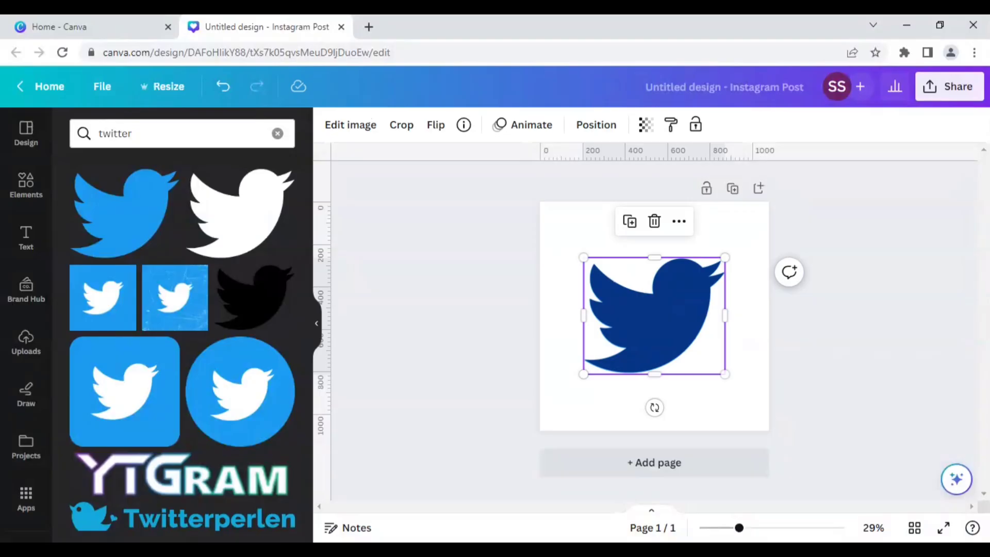
Step: Send the dark blue bird one layer backward and move the mid-blue bird partly off the page's upper-right corner
{"action": "right_click", "coordinate": [672, 324]}
{"action": "mouse_move", "coordinate": [686, 299]}
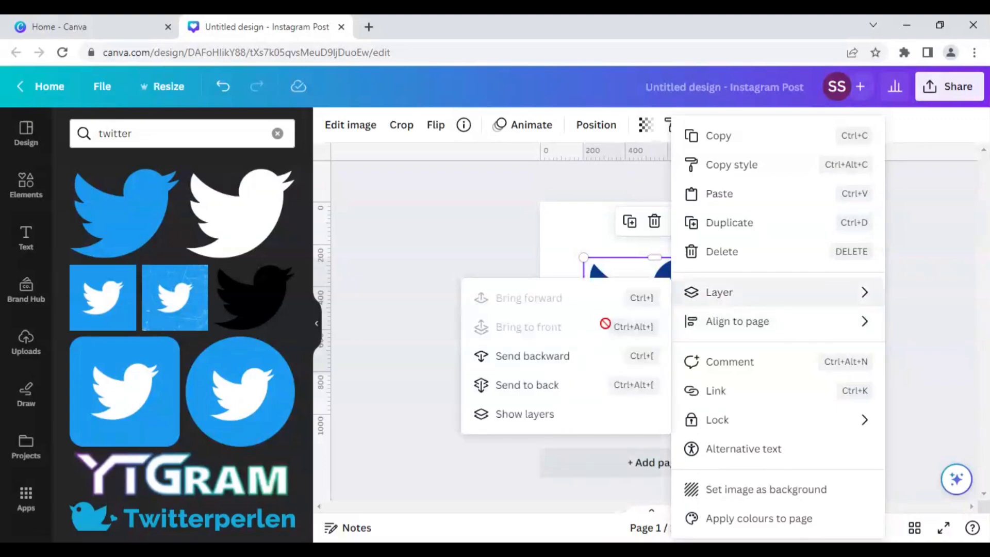
{"action": "left_click", "coordinate": [548, 367]}
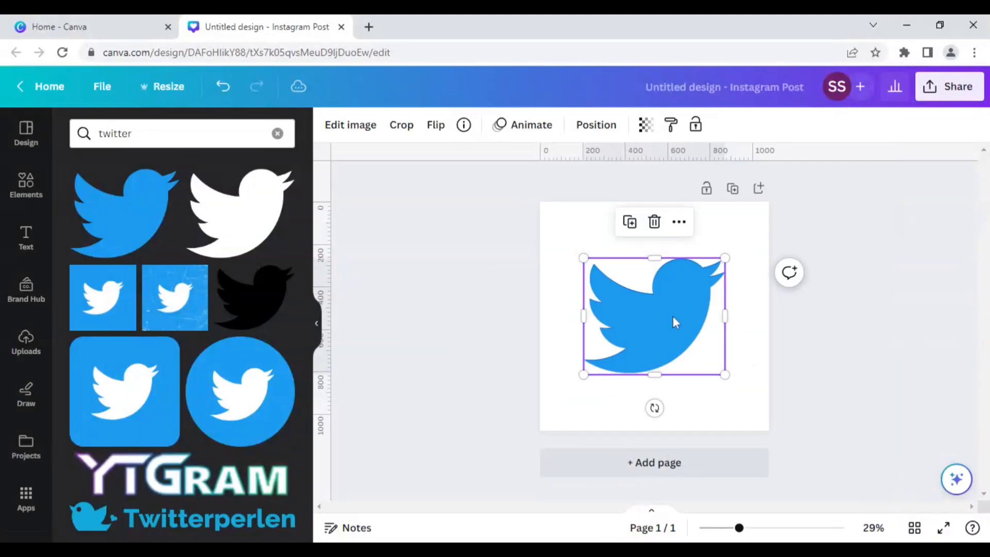
{"action": "left_click_drag", "start_coordinate": [672, 323], "coordinate": [797, 206]}
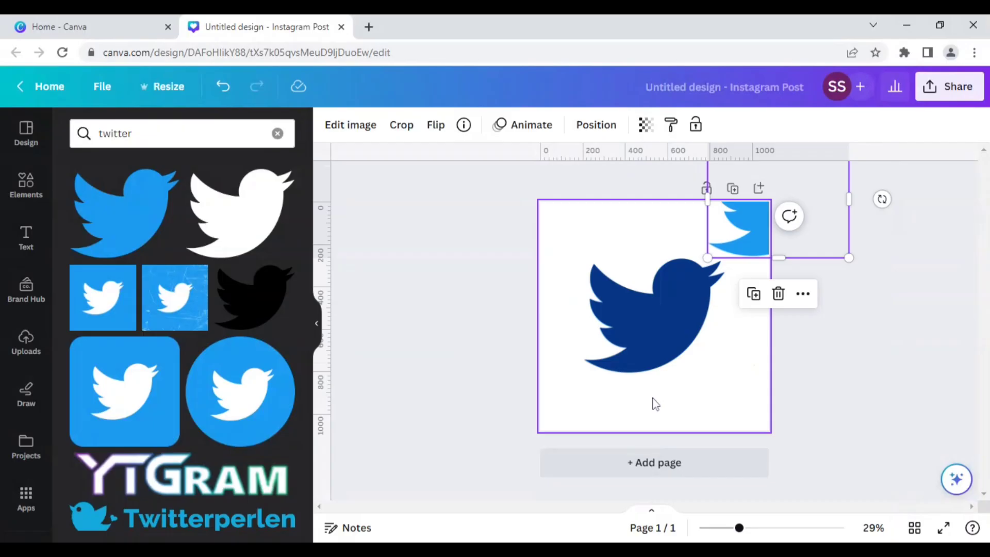
{"action": "left_click", "coordinate": [594, 406]}
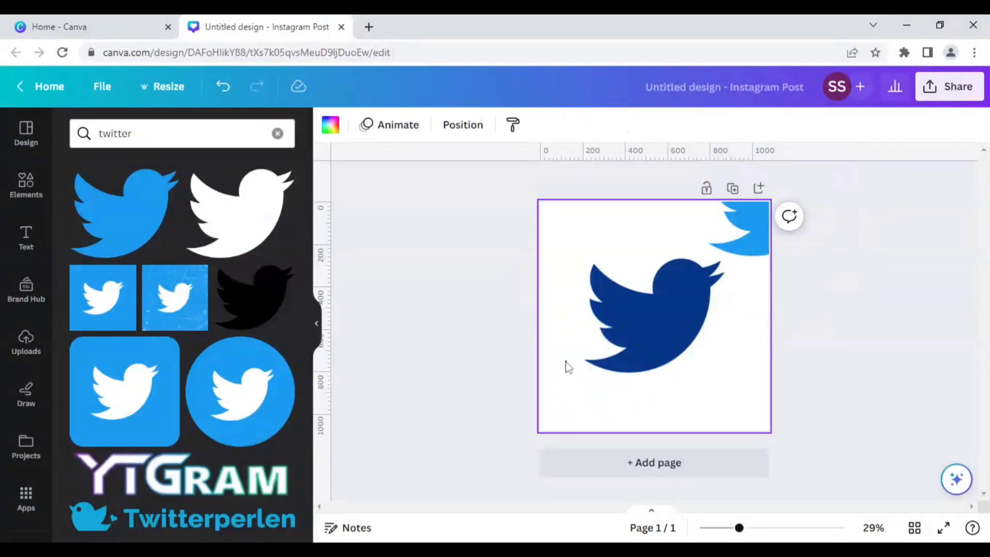
Step: Group the stacked dark blue and light blue birds in the page centre and select the group
{"action": "left_click_drag", "start_coordinate": [565, 360], "coordinate": [656, 322]}
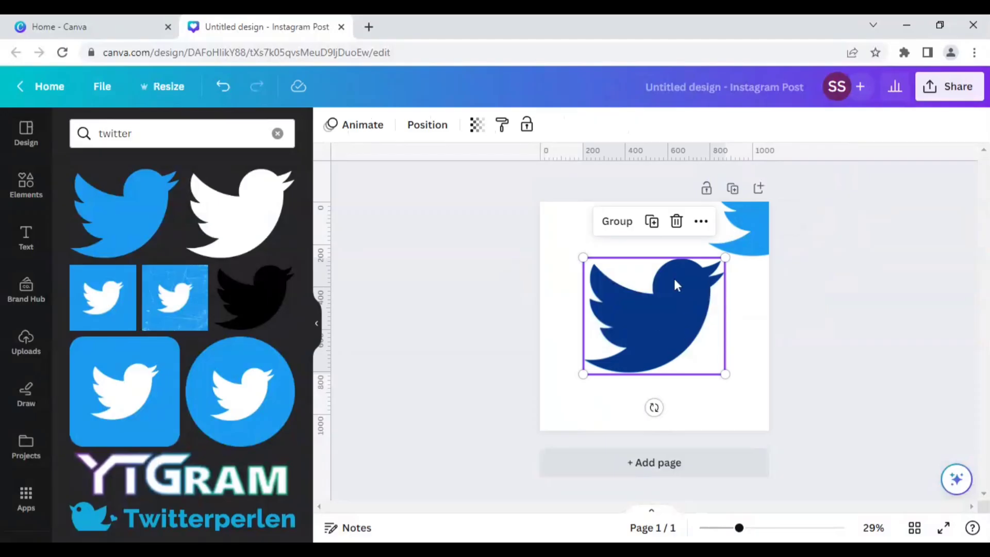
{"action": "left_click", "coordinate": [630, 227]}
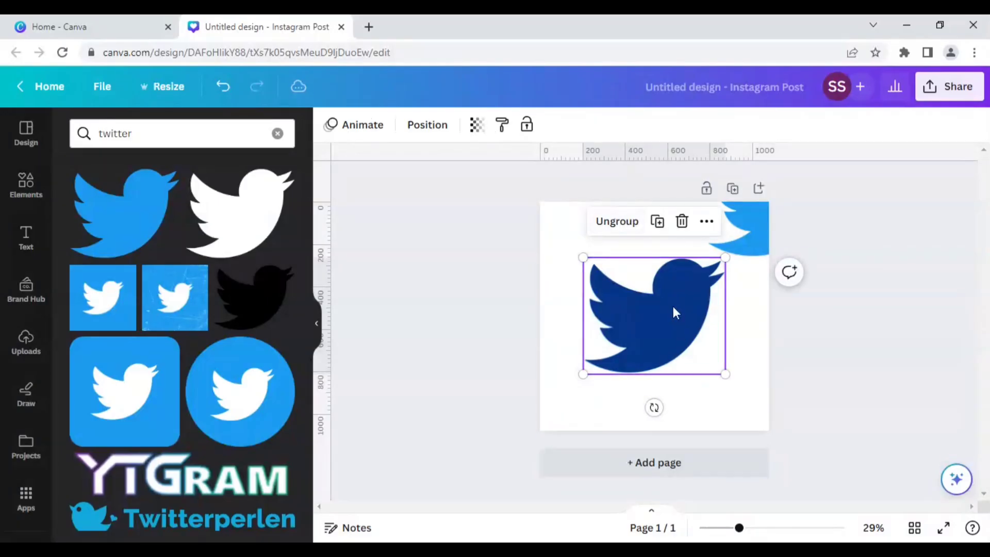
{"action": "left_click", "coordinate": [560, 362]}
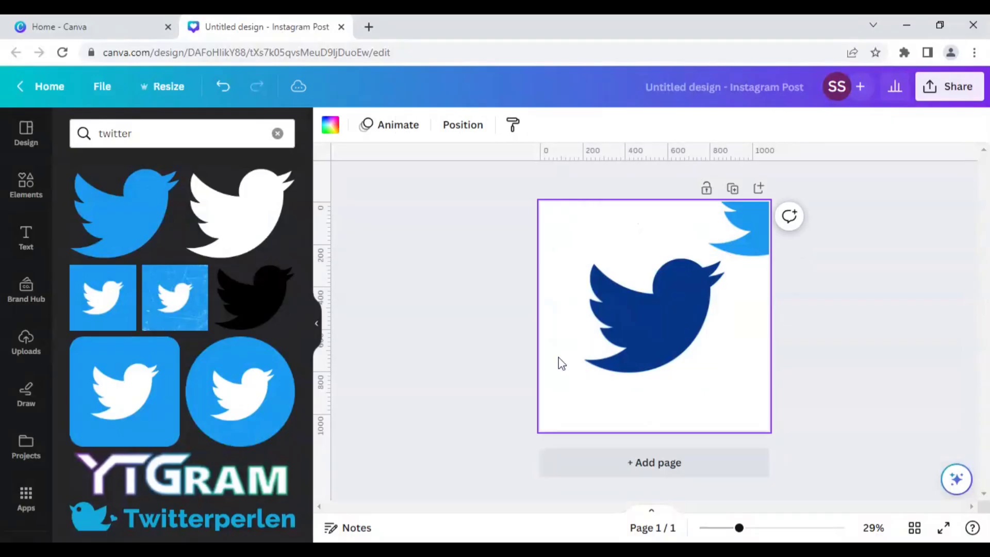
{"action": "left_click", "coordinate": [644, 342]}
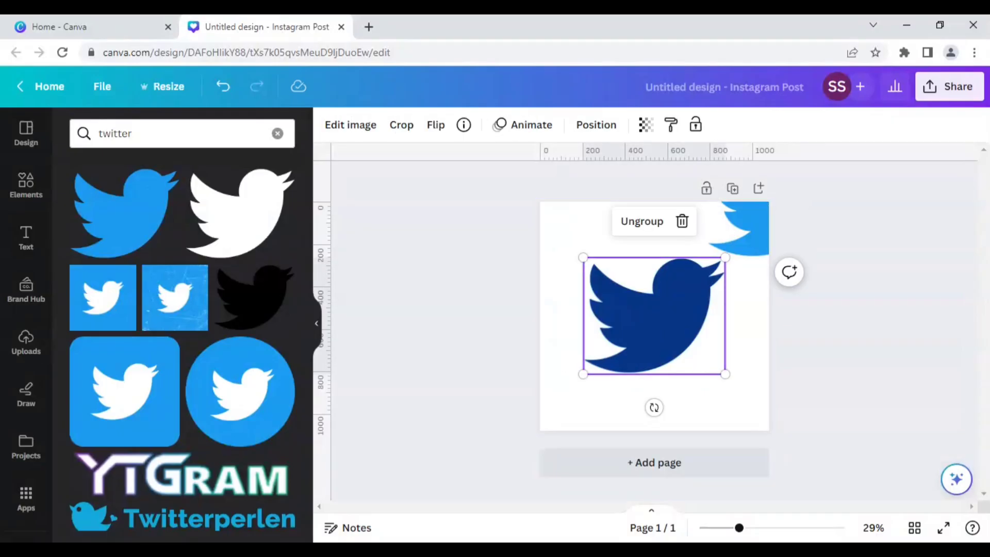
Step: Duplicate the bird group, align the copy over the original and nudge it slightly to the right and up
{"action": "key", "text": "ctrl+d"}
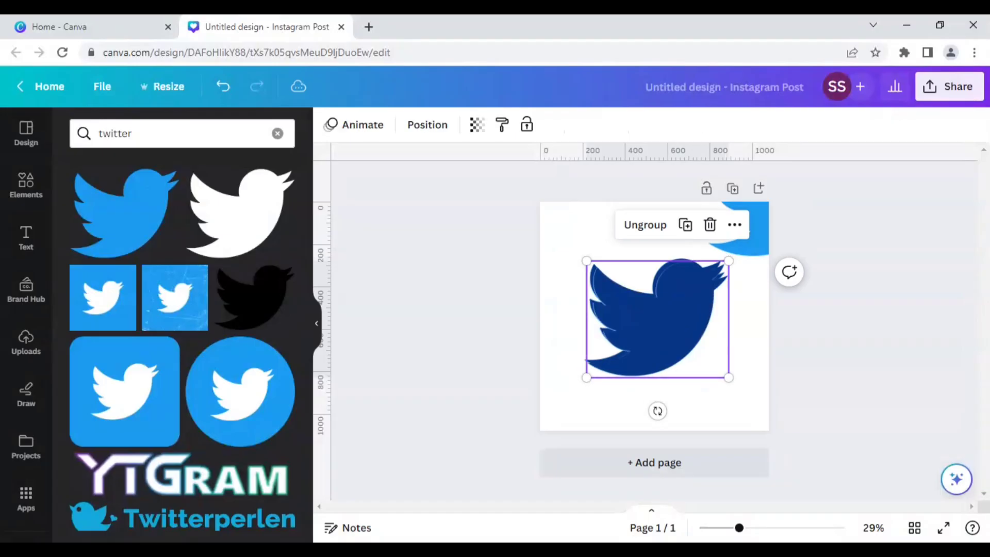
{"action": "left_click_drag", "start_coordinate": [660, 316], "coordinate": [654, 309]}
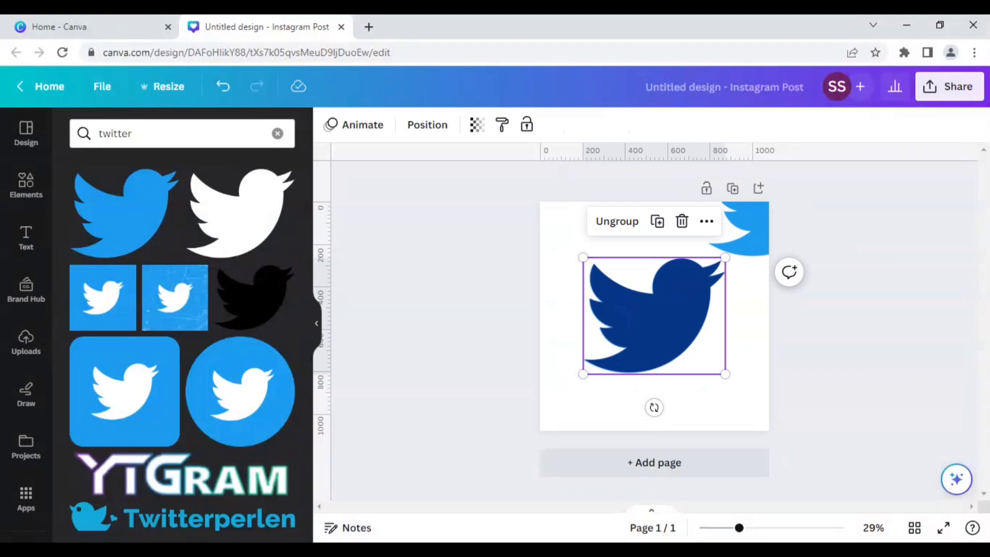
{"action": "key", "text": "Right"}
{"action": "key", "text": "Right"}
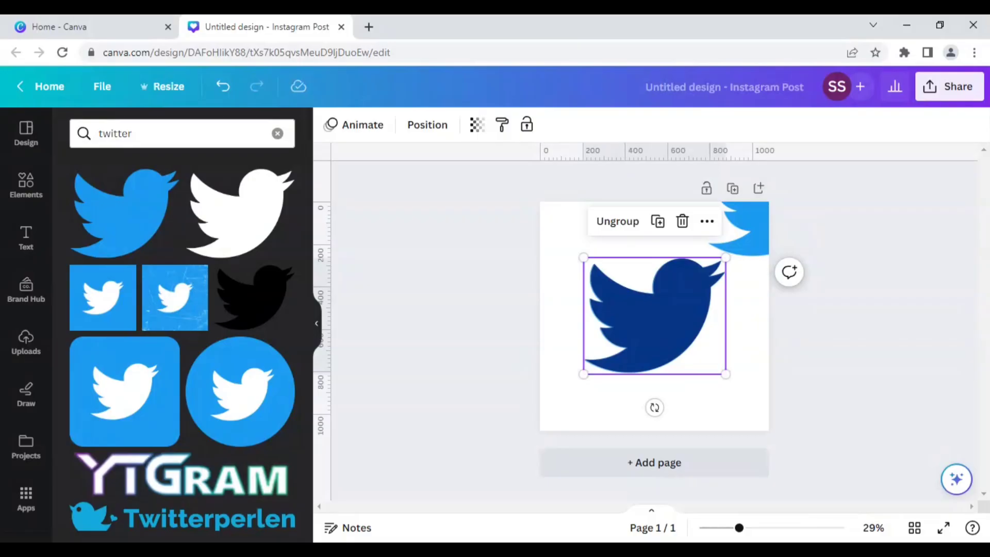
{"action": "key", "text": "Up"}
{"action": "key", "text": "Up"}
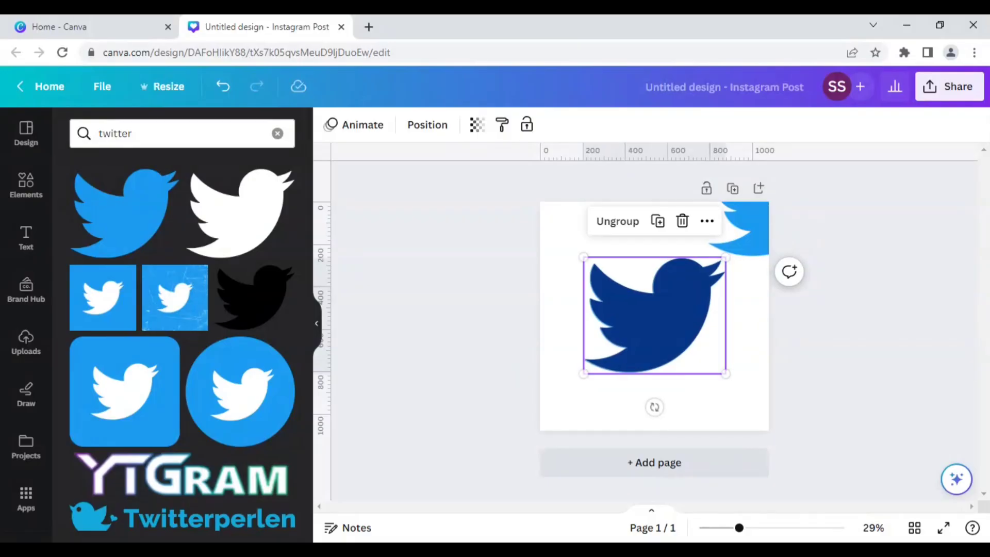
Step: Duplicate the bird group about 20 times with the same small up-right offset to build a thick extruded side
{"action": "left_click", "coordinate": [659, 222]}
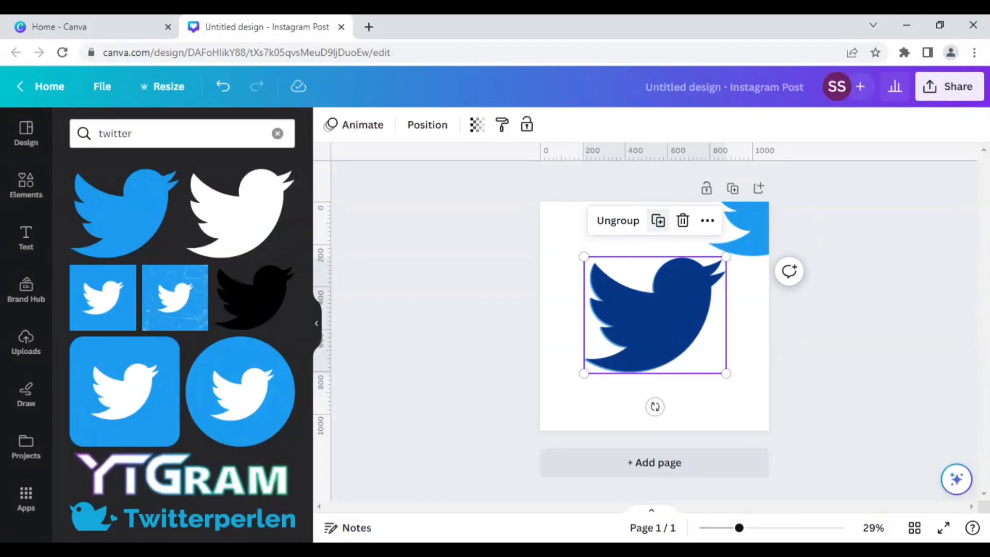
{"action": "left_click", "coordinate": [660, 225]}
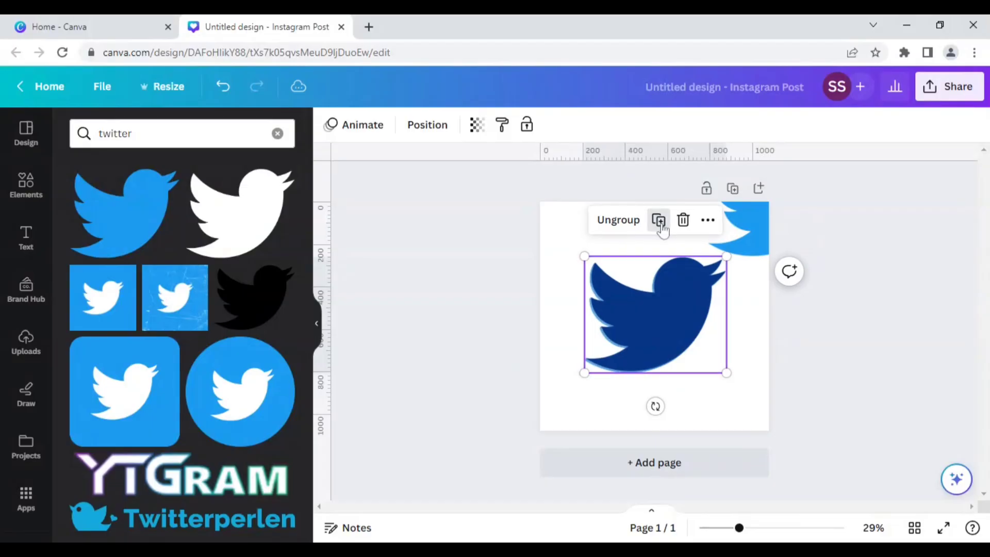
{"action": "left_click", "coordinate": [661, 225]}
{"action": "left_click", "coordinate": [661, 225]}
{"action": "left_click", "coordinate": [661, 225]}
{"action": "left_click", "coordinate": [661, 225]}
{"action": "left_click", "coordinate": [662, 225]}
{"action": "left_click", "coordinate": [662, 226]}
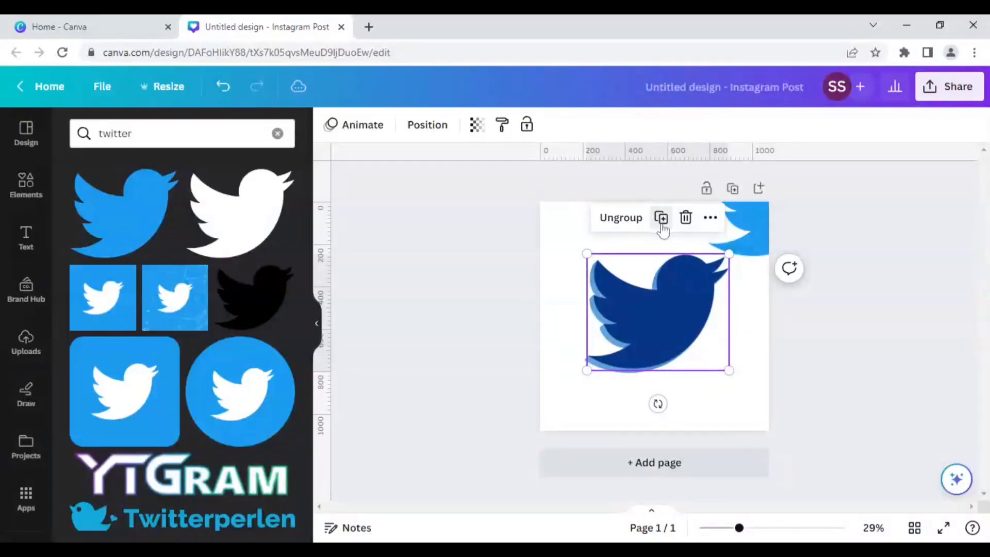
{"action": "left_click", "coordinate": [661, 226]}
{"action": "left_click", "coordinate": [661, 226]}
{"action": "left_click", "coordinate": [662, 225]}
{"action": "left_click", "coordinate": [661, 225]}
{"action": "left_click", "coordinate": [662, 226]}
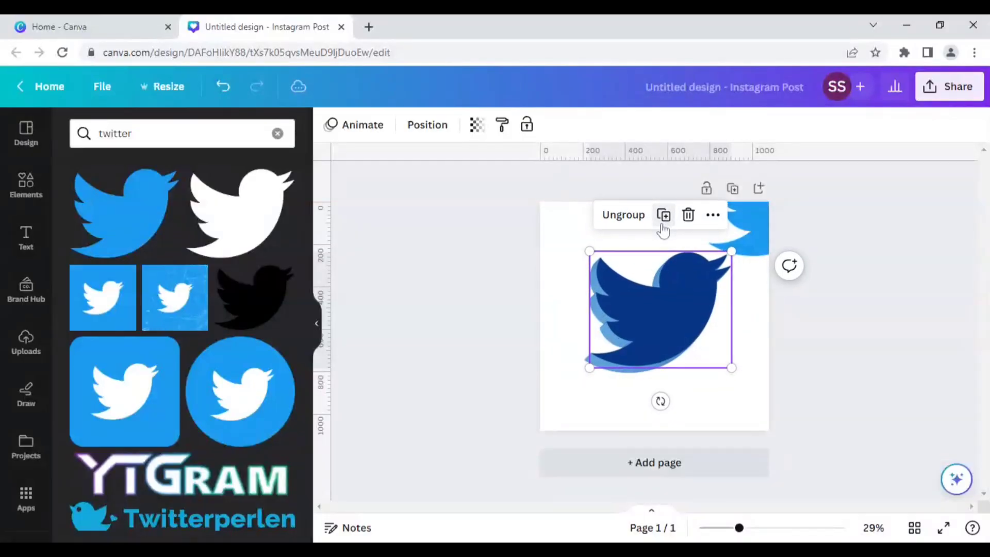
{"action": "left_click", "coordinate": [663, 226]}
{"action": "left_click", "coordinate": [664, 225]}
{"action": "left_click", "coordinate": [665, 224]}
{"action": "left_click", "coordinate": [665, 222]}
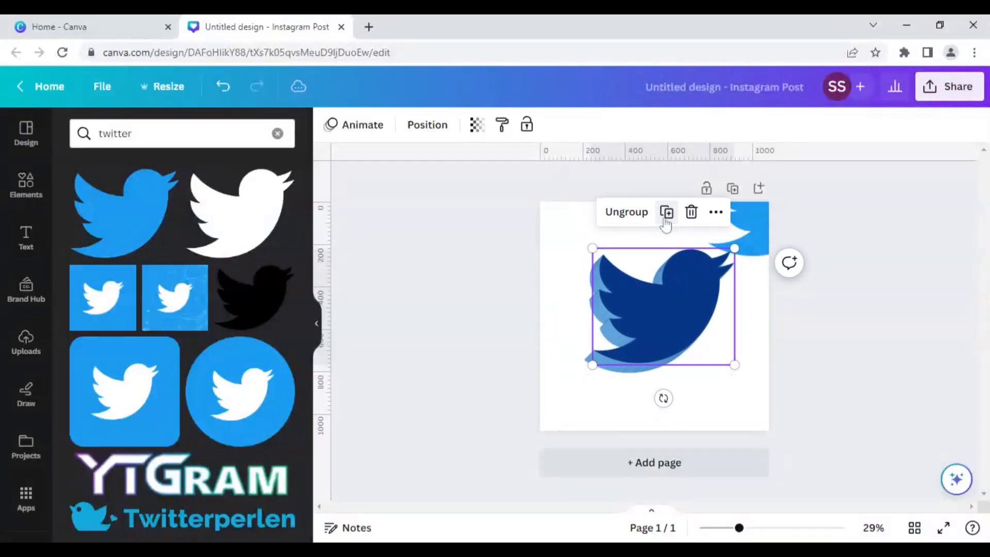
{"action": "left_click", "coordinate": [665, 223]}
{"action": "left_click", "coordinate": [665, 220]}
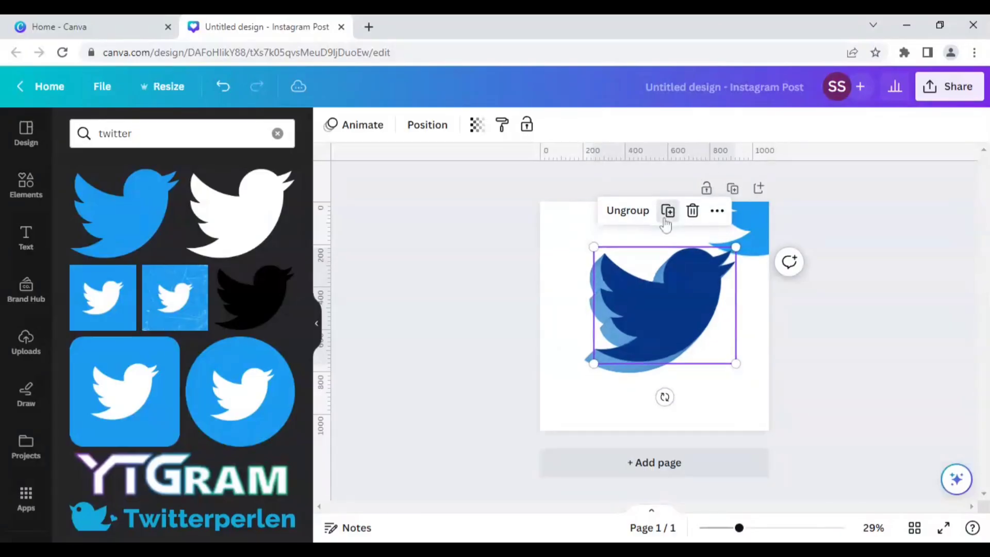
{"action": "left_click", "coordinate": [665, 220]}
{"action": "left_click", "coordinate": [665, 224]}
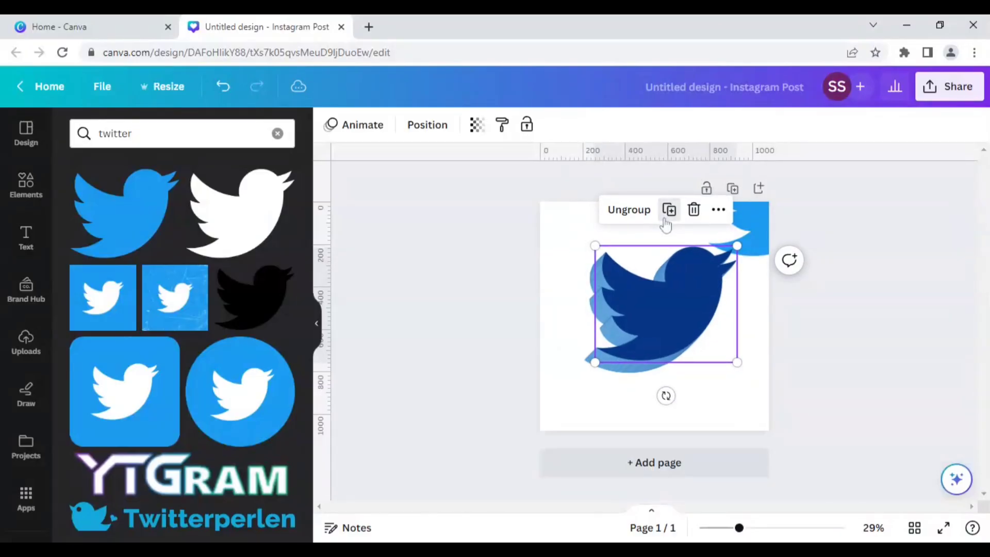
Step: Add three more duplicates of the bird group with the same small up-right offset to finish the extruded side, leaving nothing selected
{"action": "left_click", "coordinate": [666, 224]}
{"action": "left_click", "coordinate": [665, 223]}
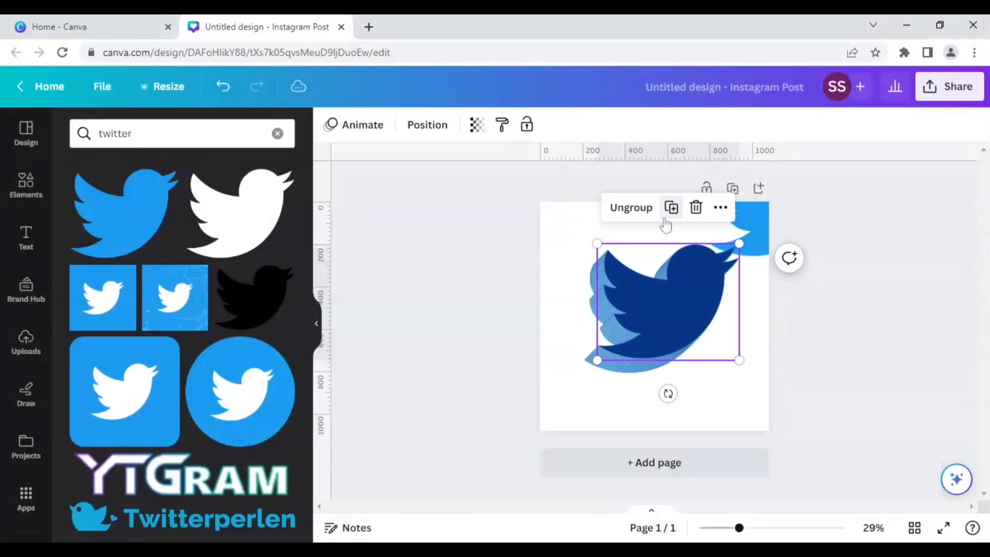
{"action": "left_click", "coordinate": [665, 223]}
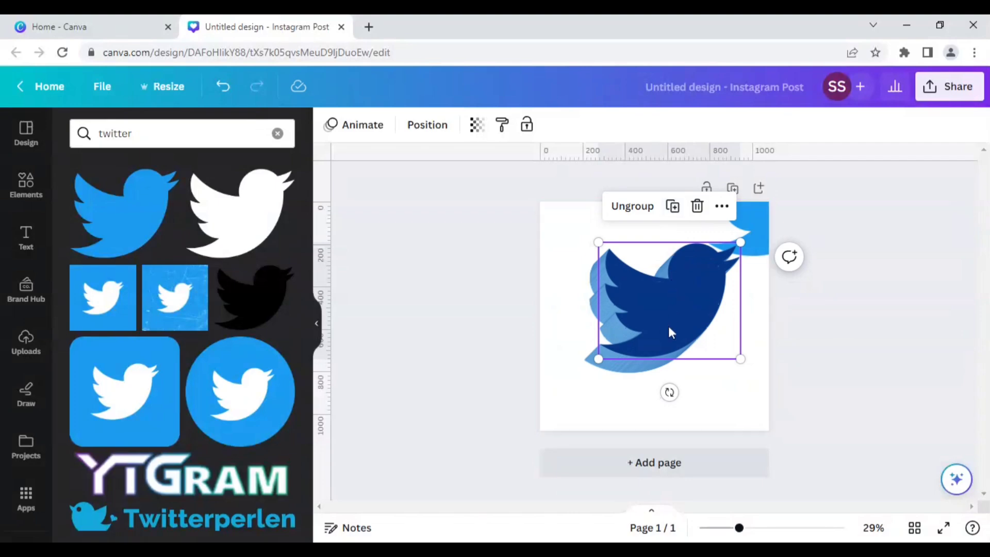
{"action": "left_click", "coordinate": [731, 401]}
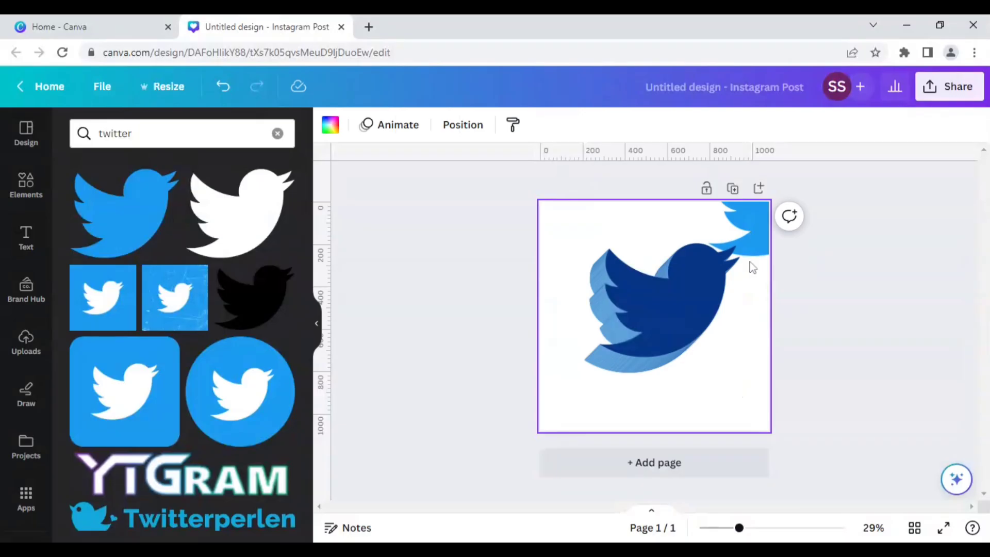
{"action": "left_click", "coordinate": [670, 316]}
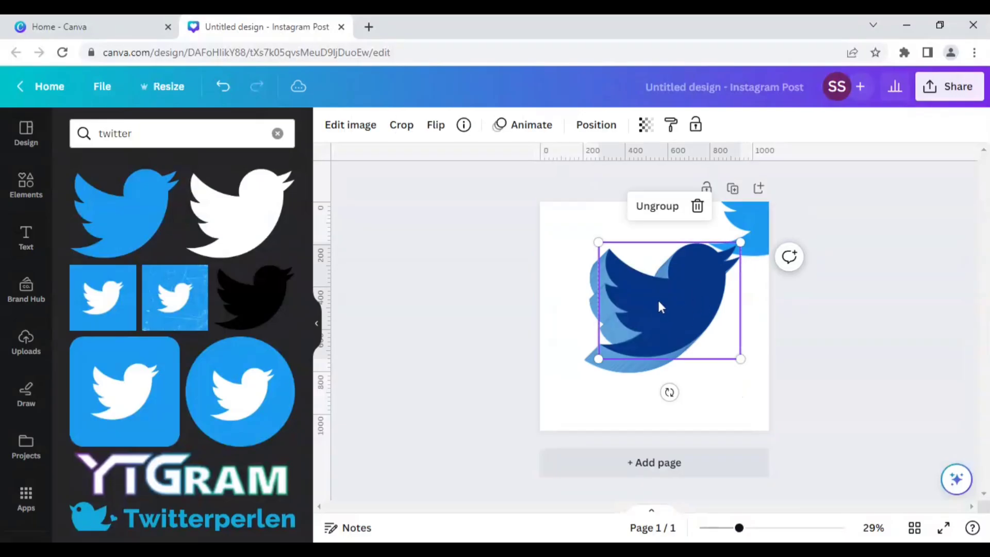
{"action": "left_click", "coordinate": [550, 296]}
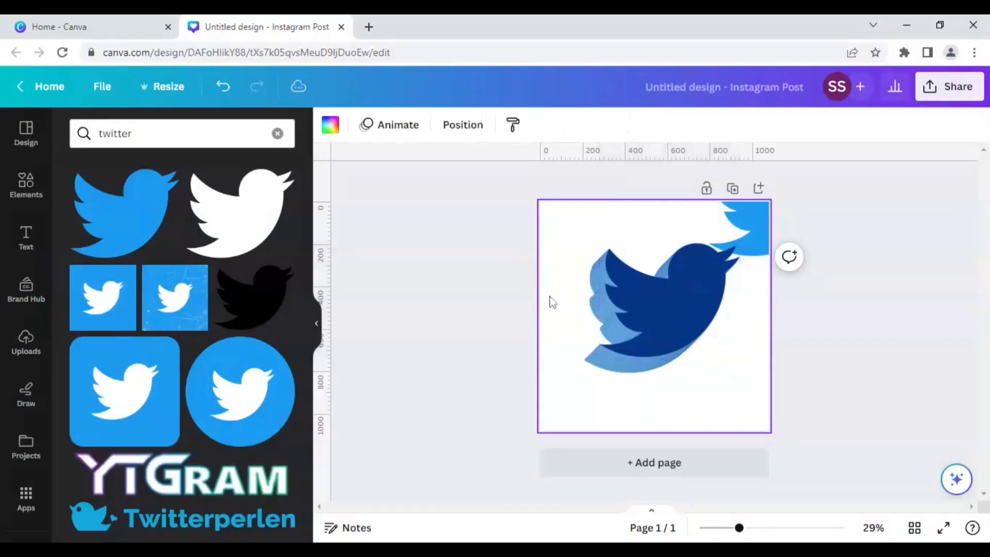
Step: Bring the mid-blue bird in the page's upper-right corner to the front and align it exactly over the topmost dark blue bird
{"action": "left_click", "coordinate": [755, 228]}
{"action": "left_click_drag", "start_coordinate": [755, 228], "coordinate": [722, 320]}
{"action": "right_click", "coordinate": [750, 309]}
{"action": "mouse_move", "coordinate": [785, 292]}
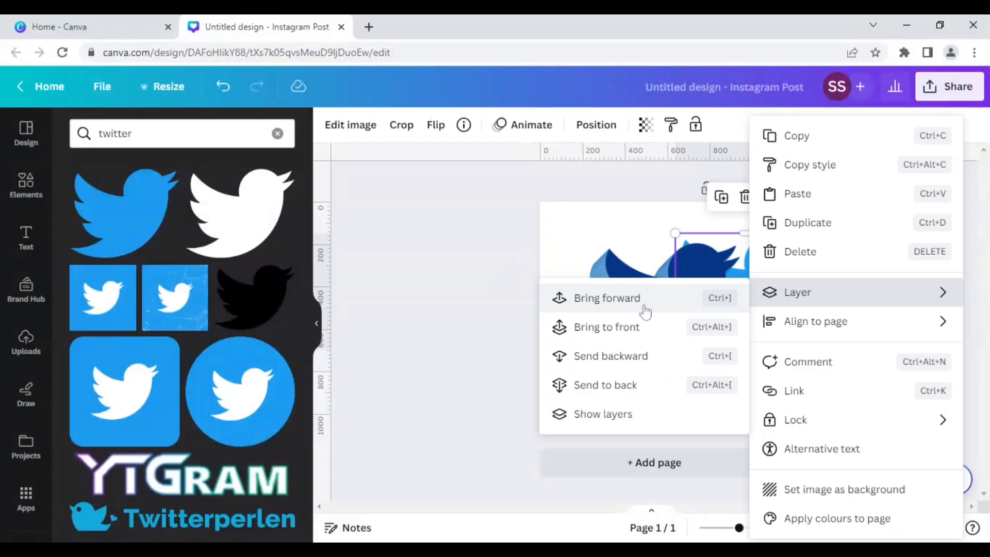
{"action": "left_click", "coordinate": [631, 328]}
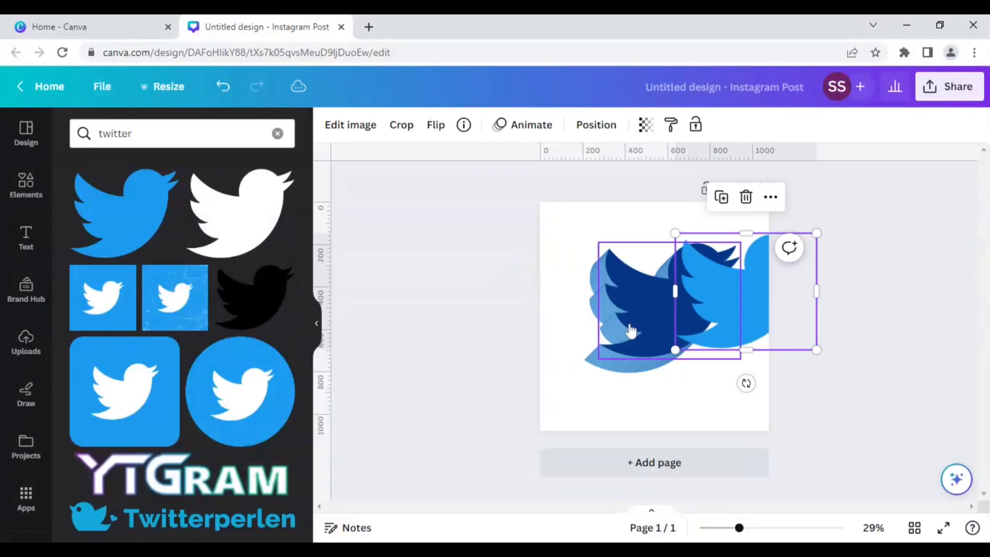
{"action": "left_click_drag", "start_coordinate": [737, 320], "coordinate": [660, 326]}
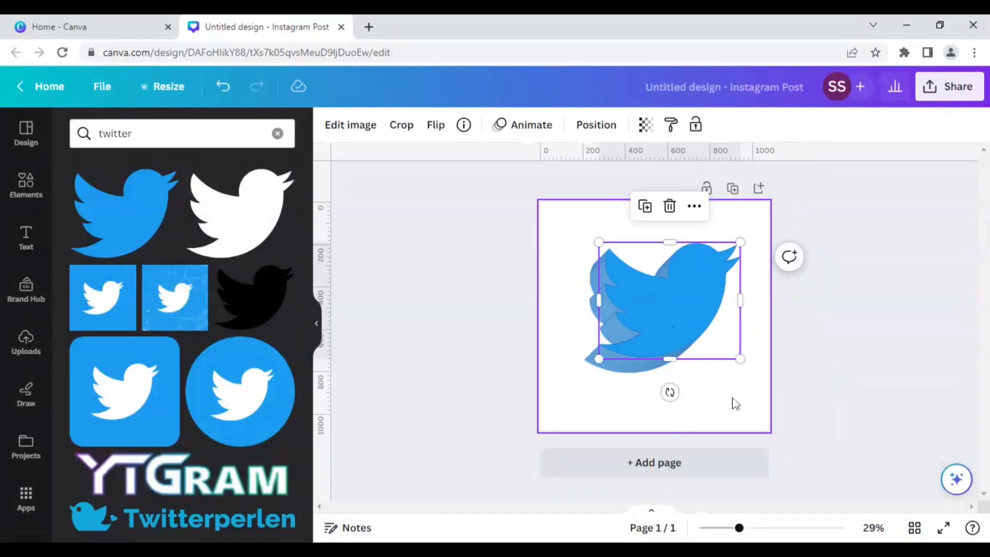
{"action": "left_click", "coordinate": [734, 400]}
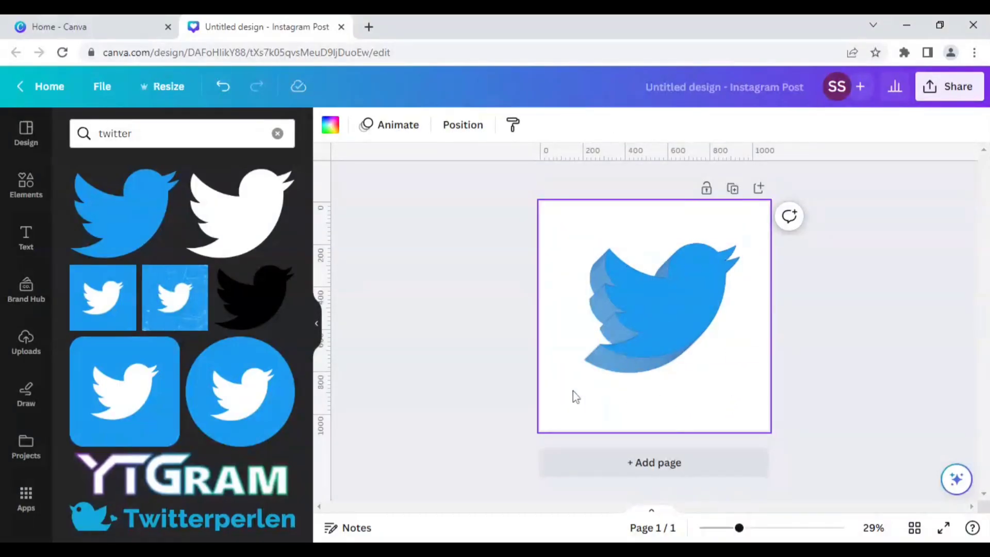